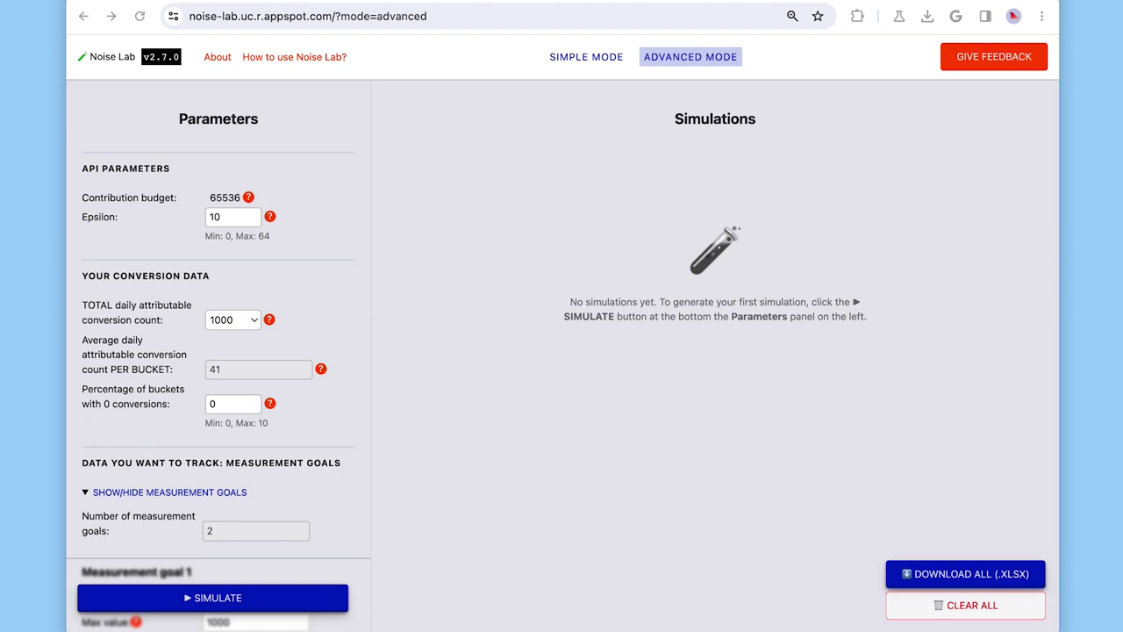
left_click(580, 160)
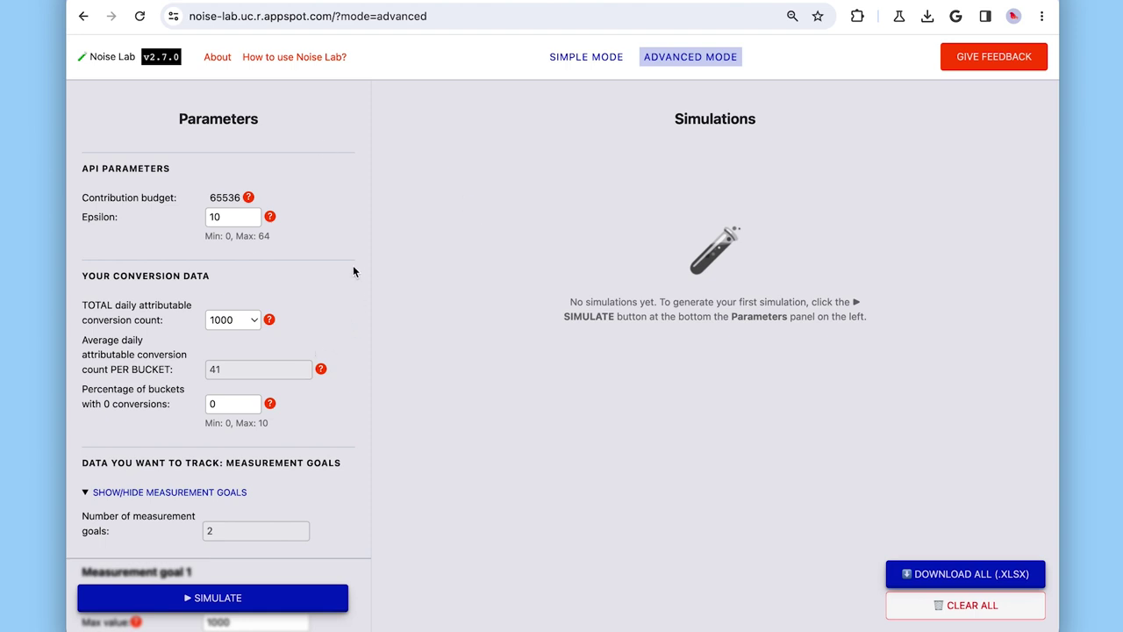
scroll(348, 266, "down", 15)
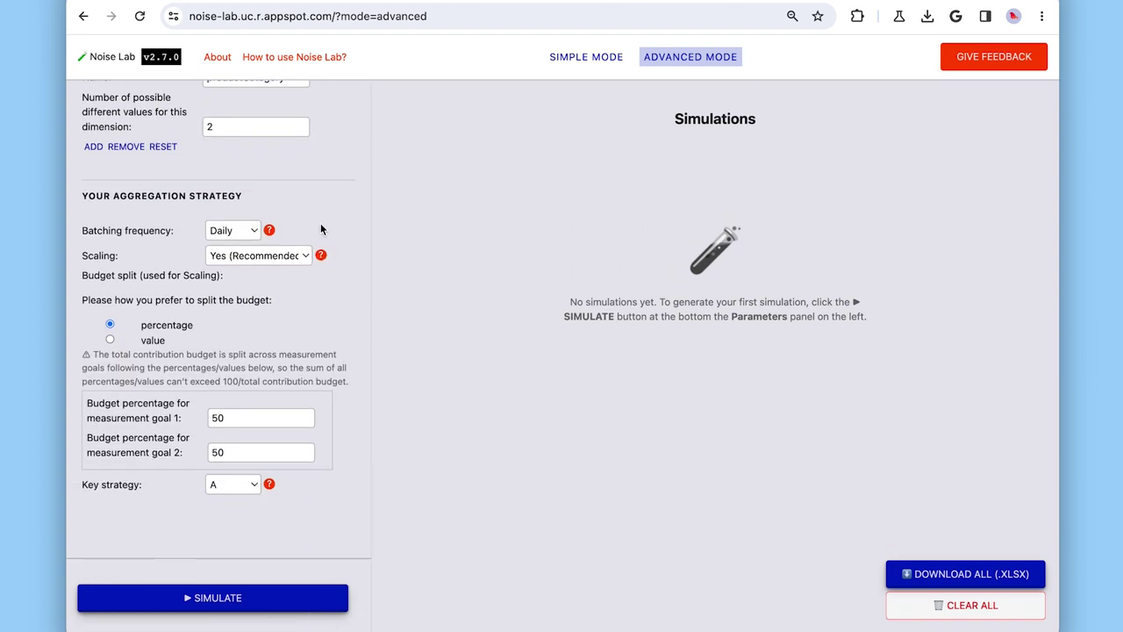
mouse_move(268, 233)
scroll(269, 233, "up", 2)
scroll(271, 237, "up", 2)
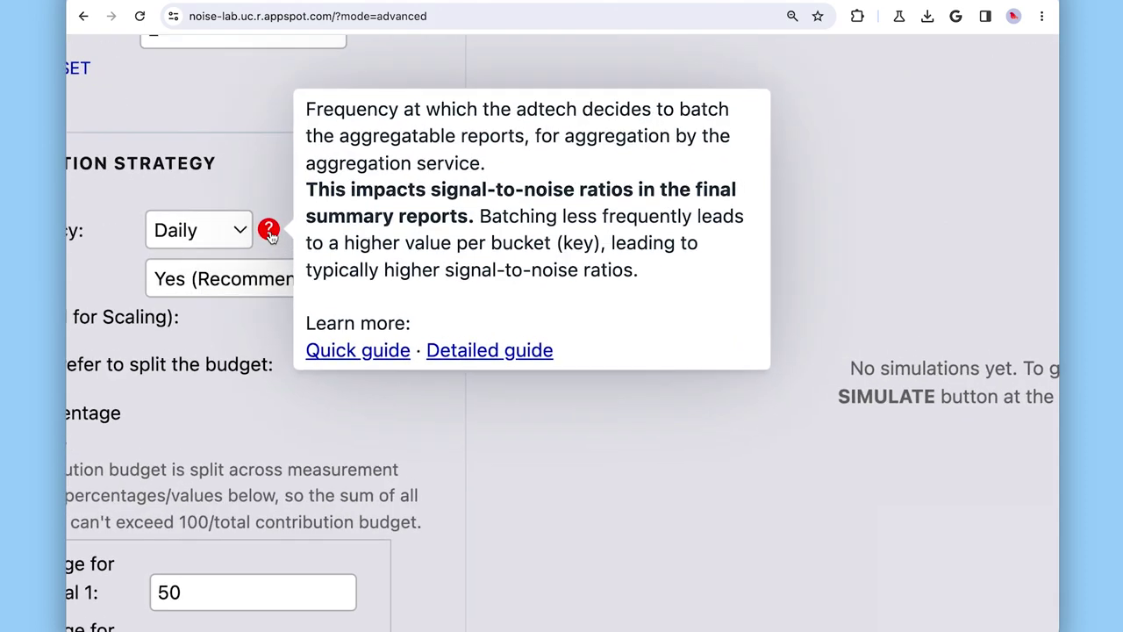
scroll(271, 235, "down", 4)
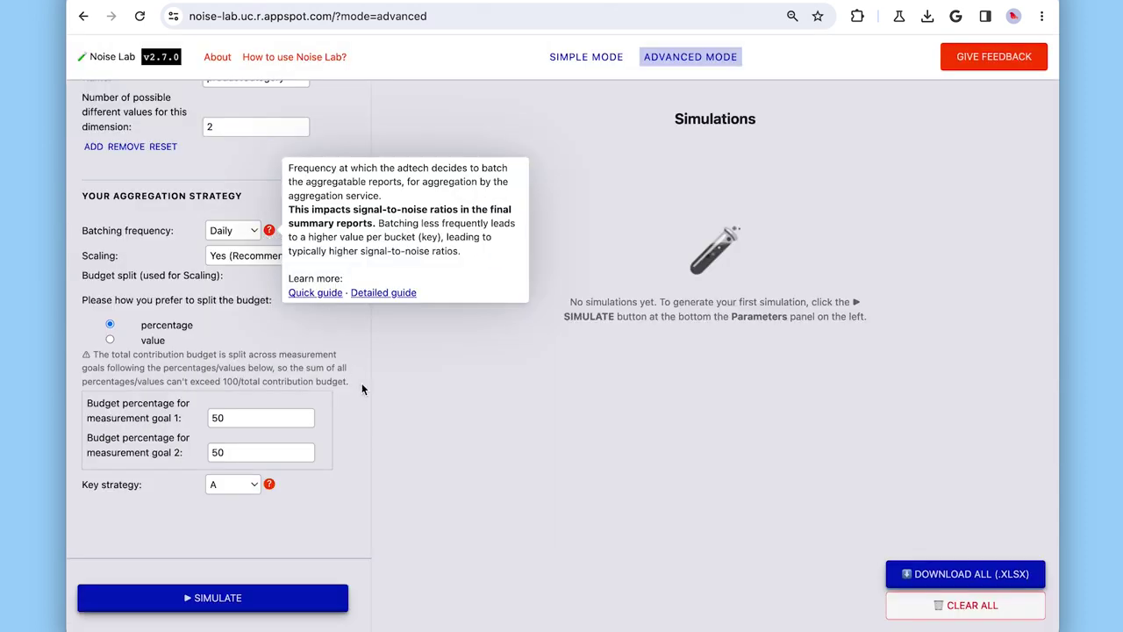
- Run a simulation, getting purchaseValue 4.722% APE and purchaseCount 0.425% APE, and check its parameter details
left_click(286, 609)
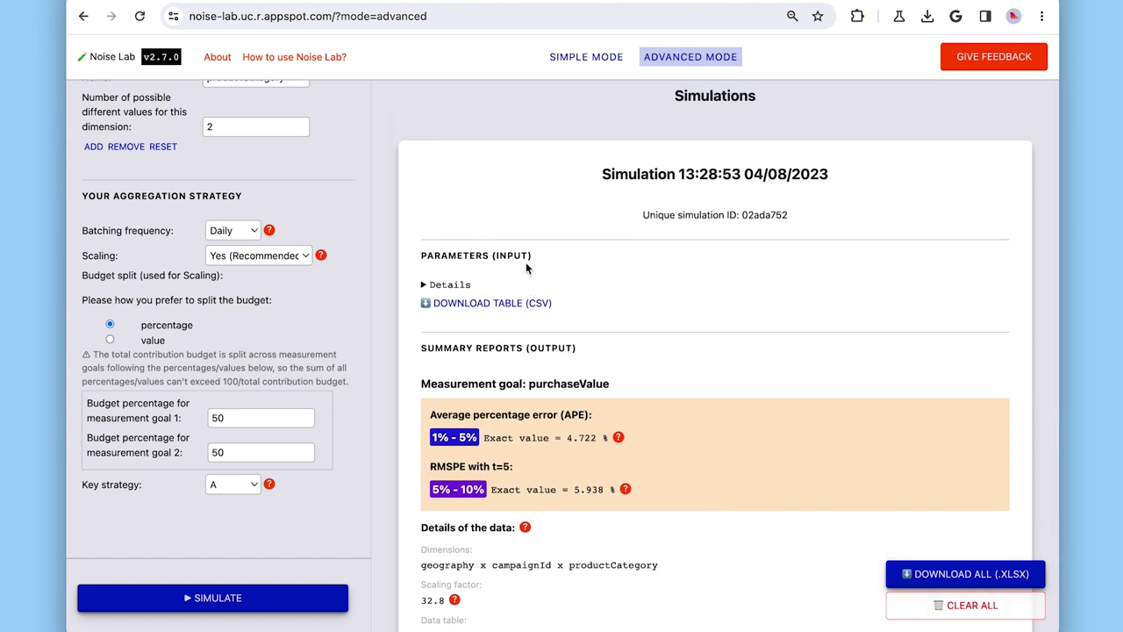
left_click(459, 287)
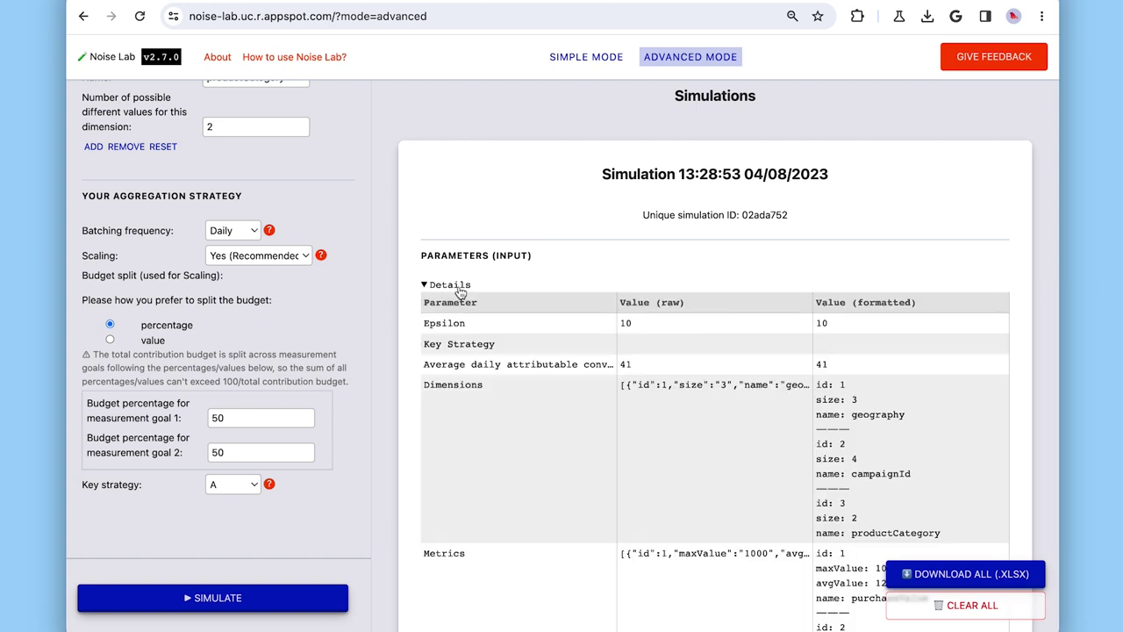
left_click(450, 286)
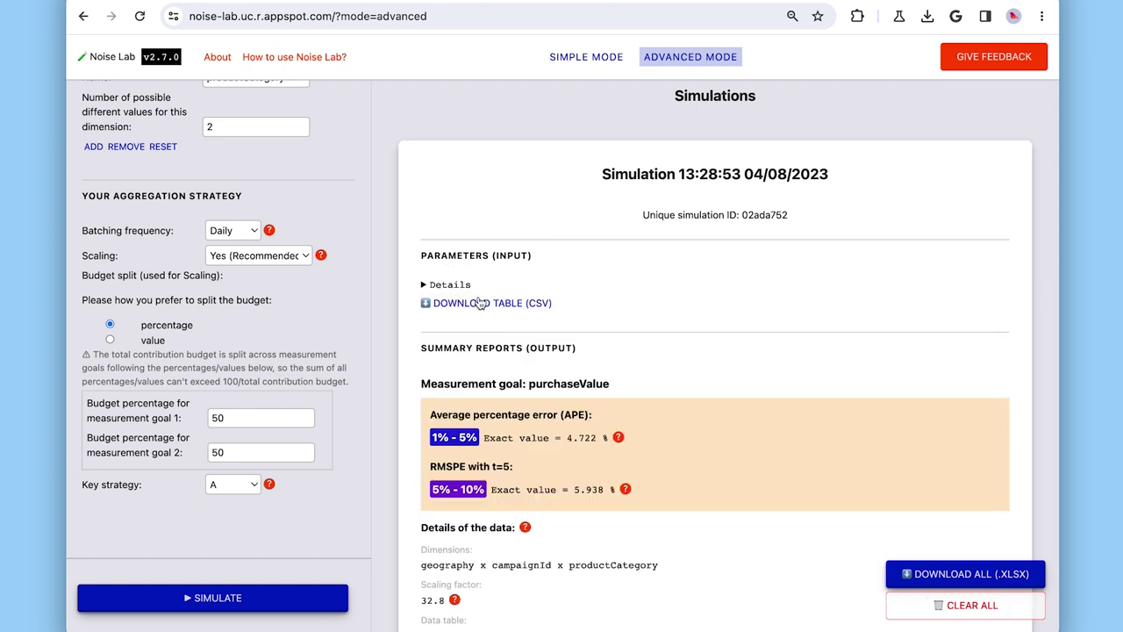
scroll(574, 379, "down", 2)
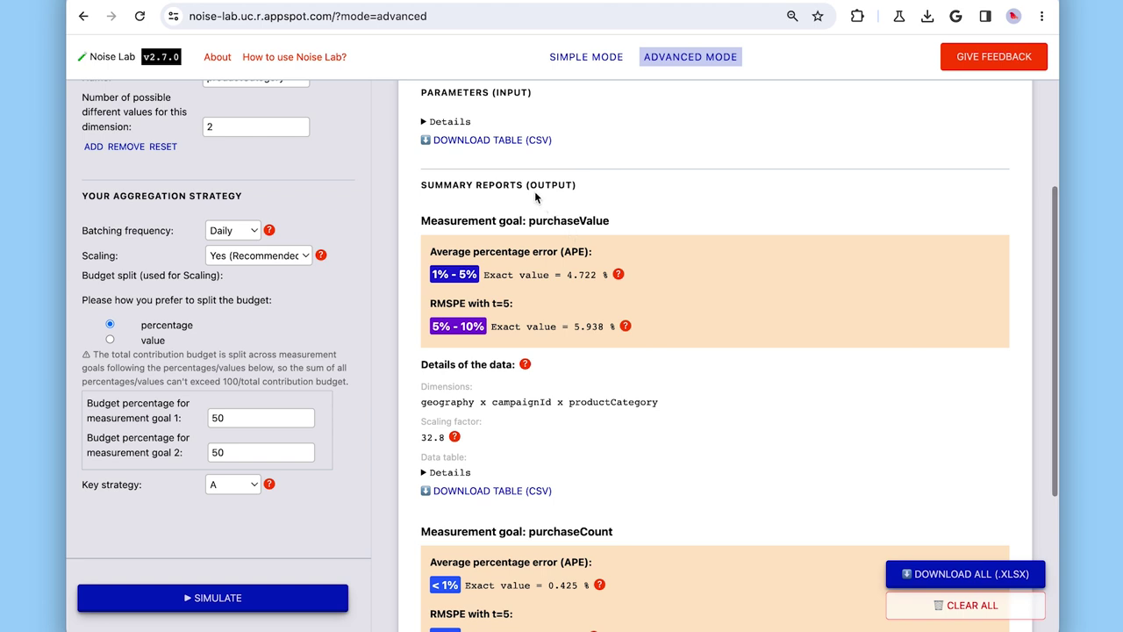
- Review the purchaseValue data table and download all simulation results as an XLSX file
left_click(450, 472)
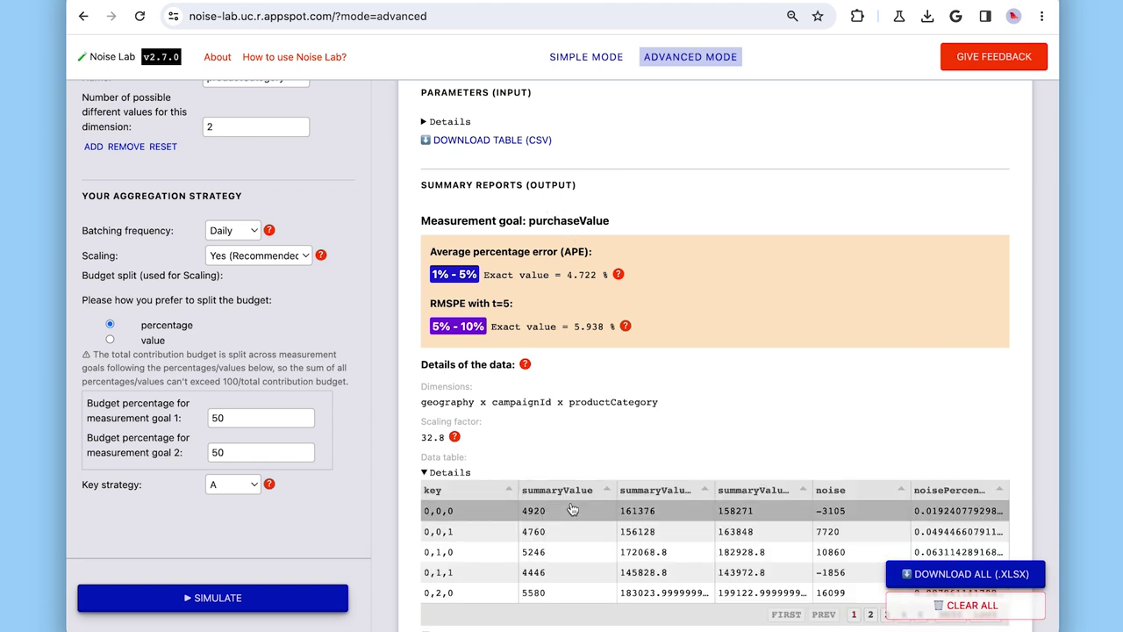
scroll(575, 509, "down", 2)
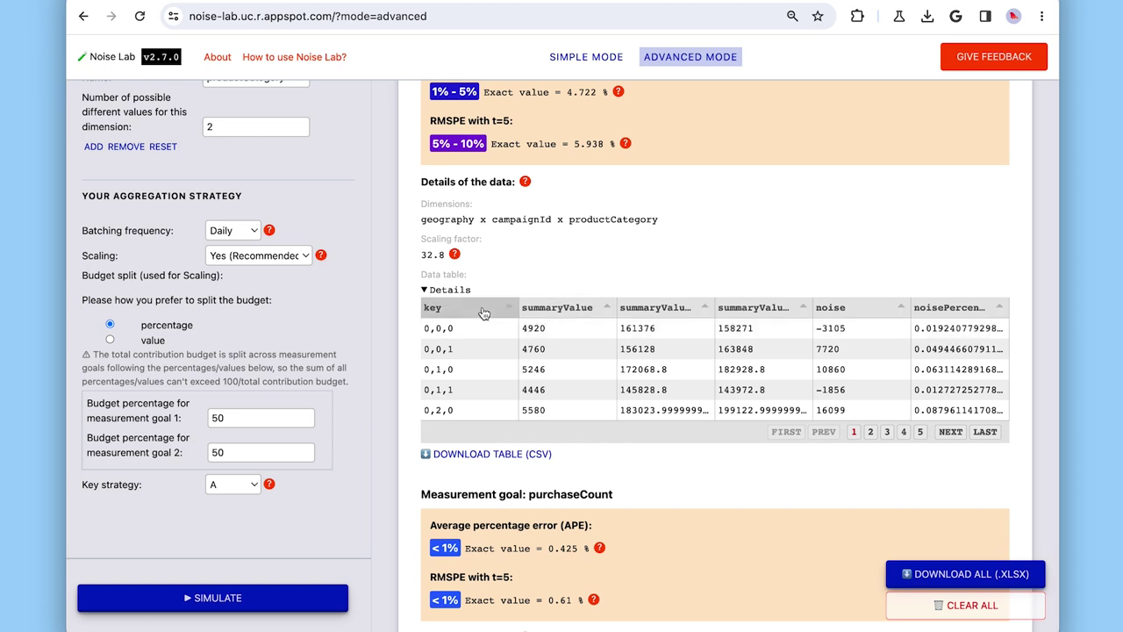
left_click(455, 291)
scroll(457, 291, "up", 3)
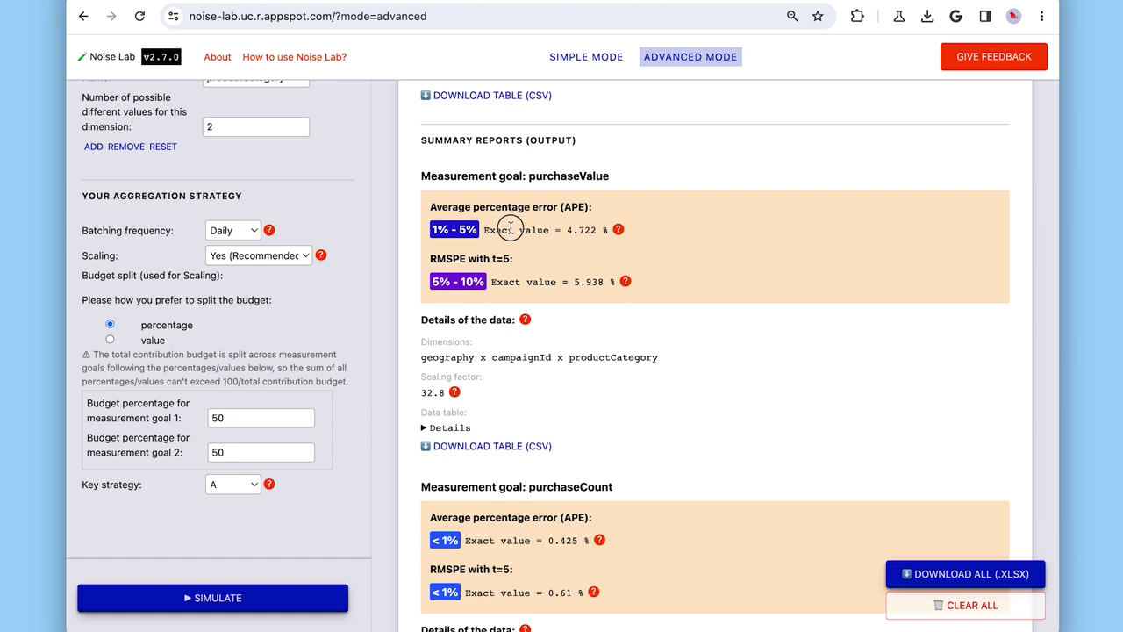
scroll(511, 229, "up", 5)
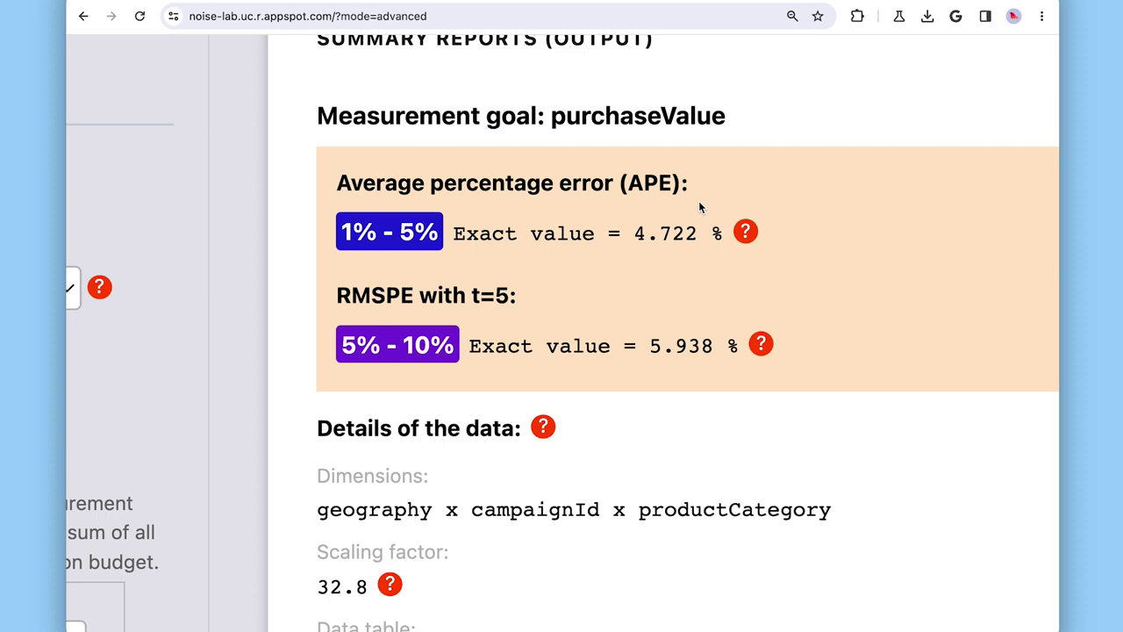
scroll(698, 200, "down", 5)
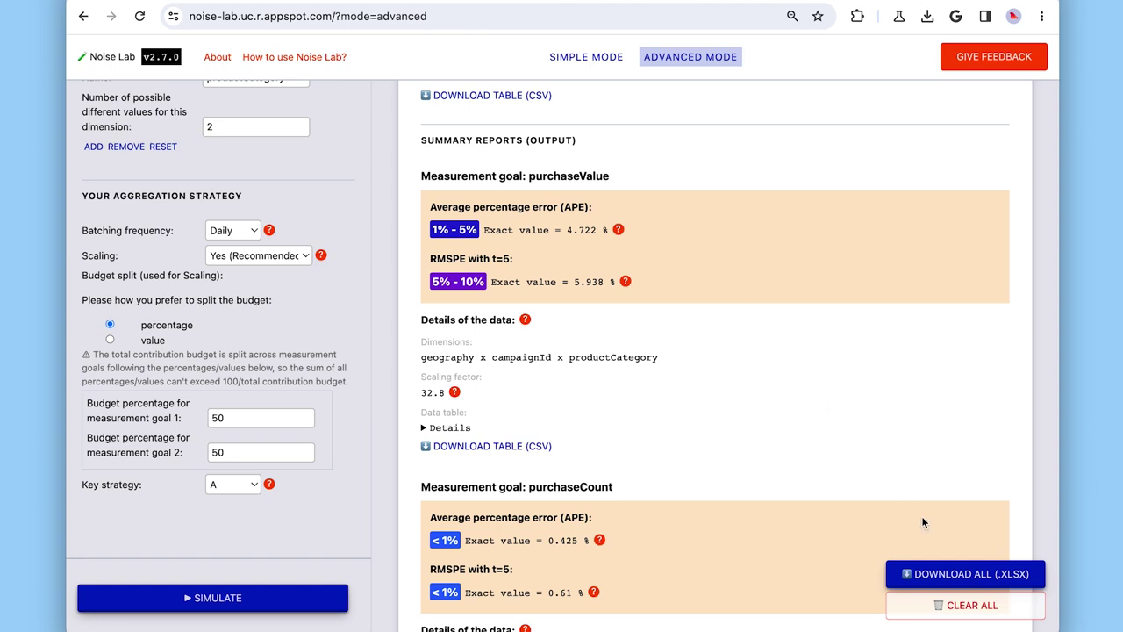
left_click(989, 581)
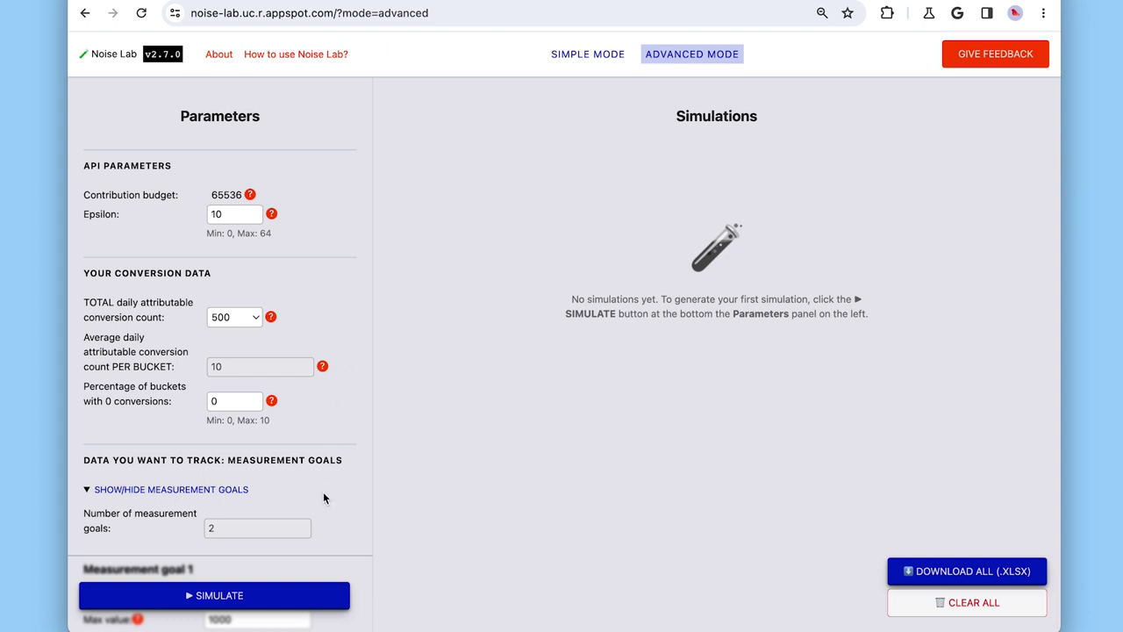
- Change purchaseValue's average value from 120 to 100, leaving its max value at 1000
scroll(323, 497, "down", 5)
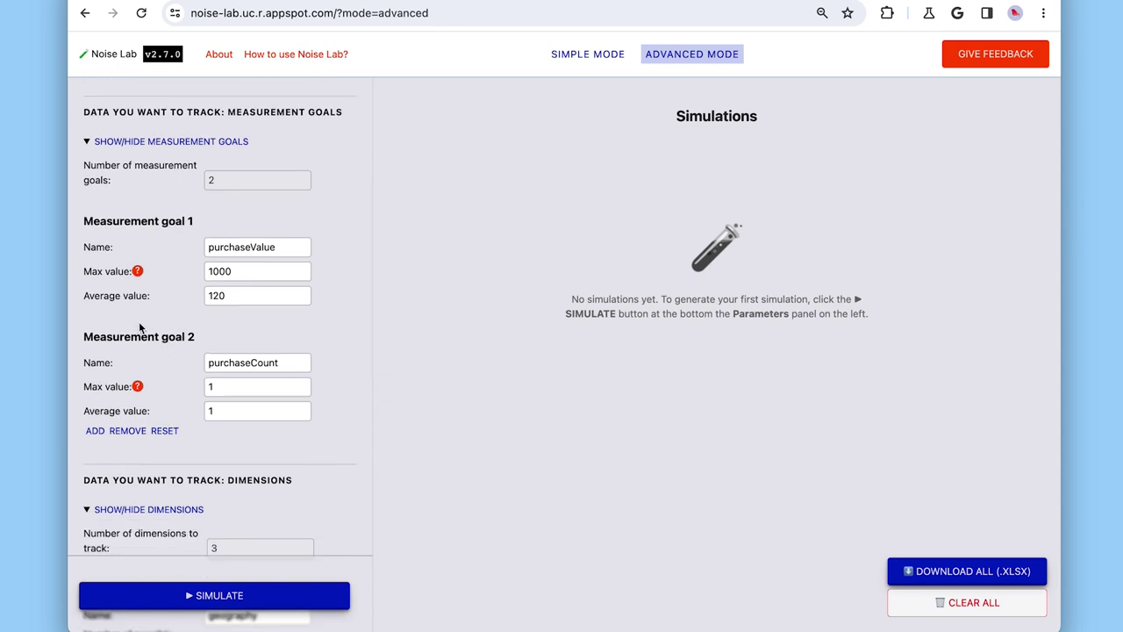
scroll(139, 327, "left", 2)
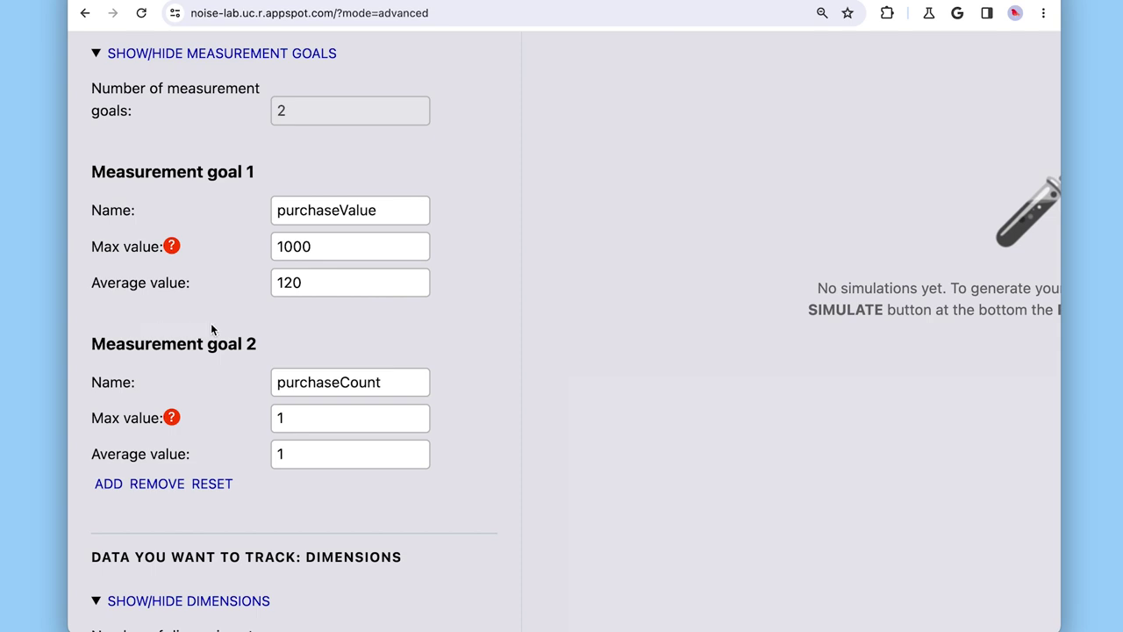
left_click(393, 388)
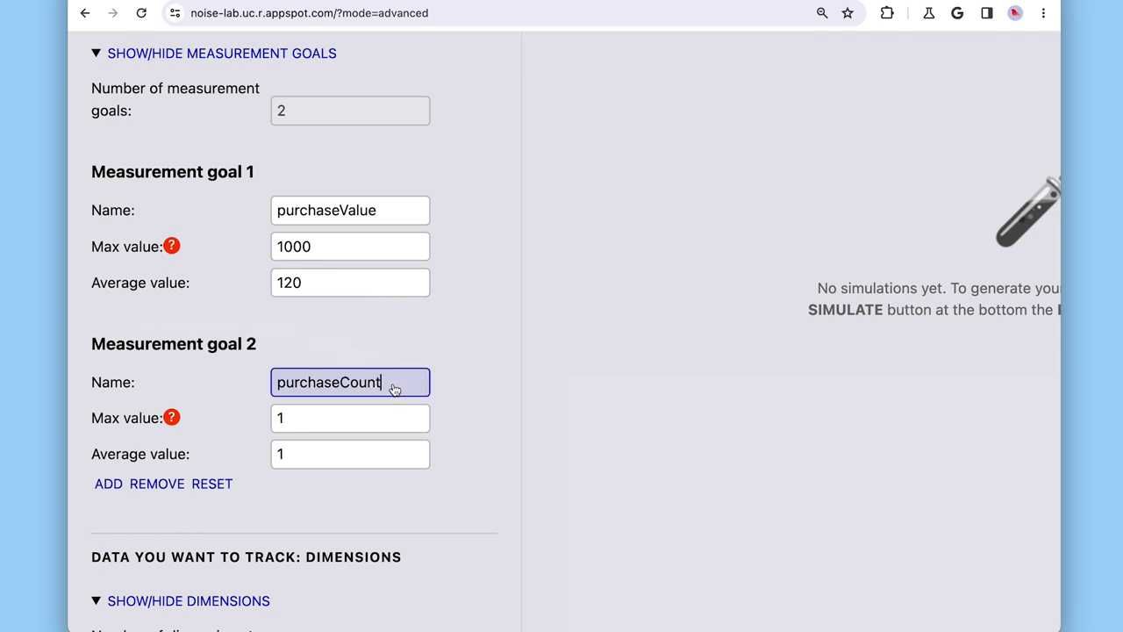
left_click(391, 215)
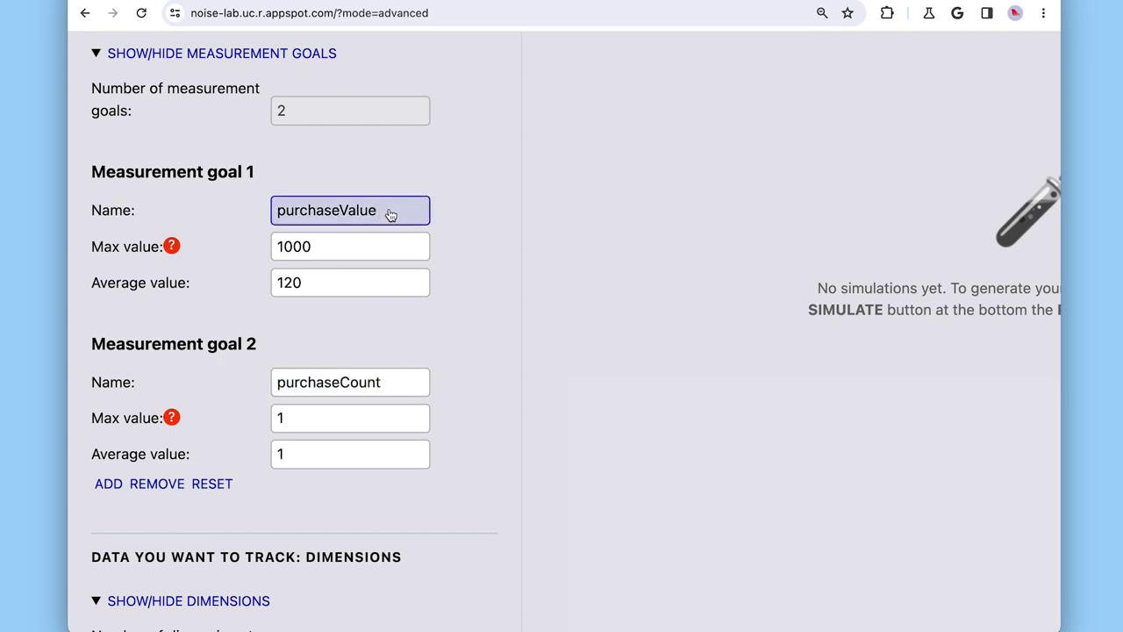
left_click(295, 289)
key("BackSpace")
type("0")
left_click(349, 245)
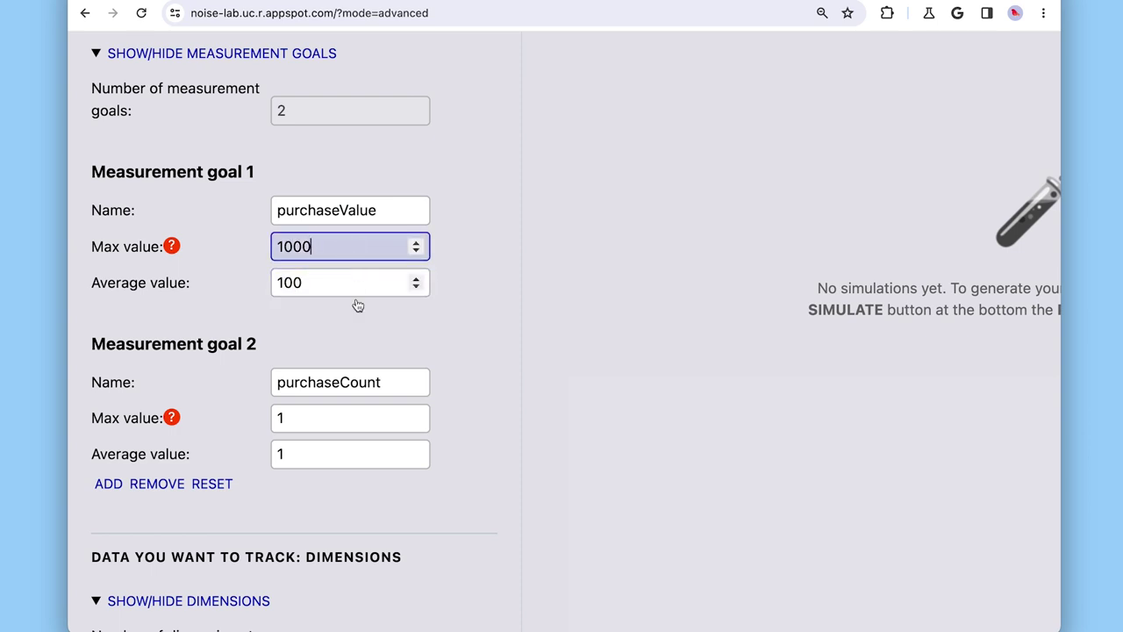
left_click(447, 496)
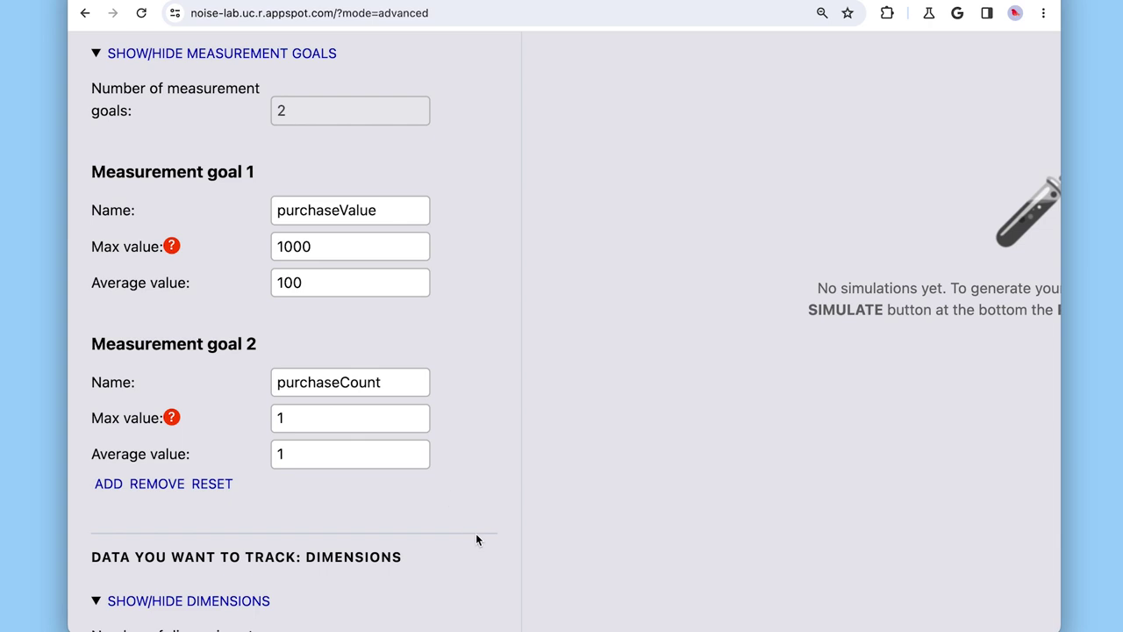
scroll(477, 535, "down", 10)
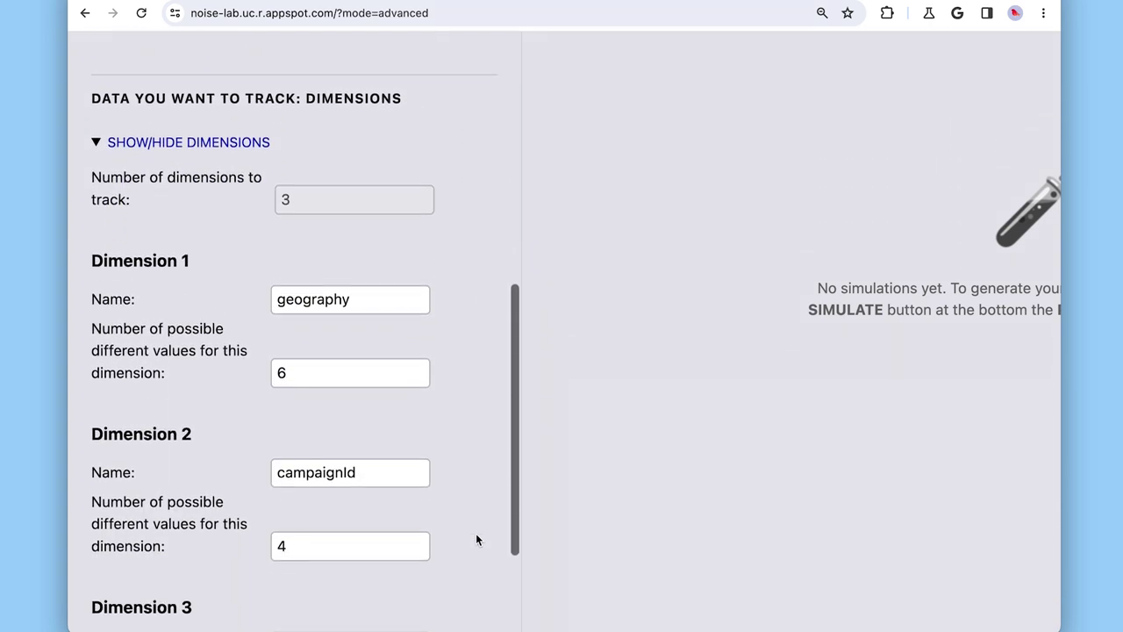
scroll(476, 540, "down", 1)
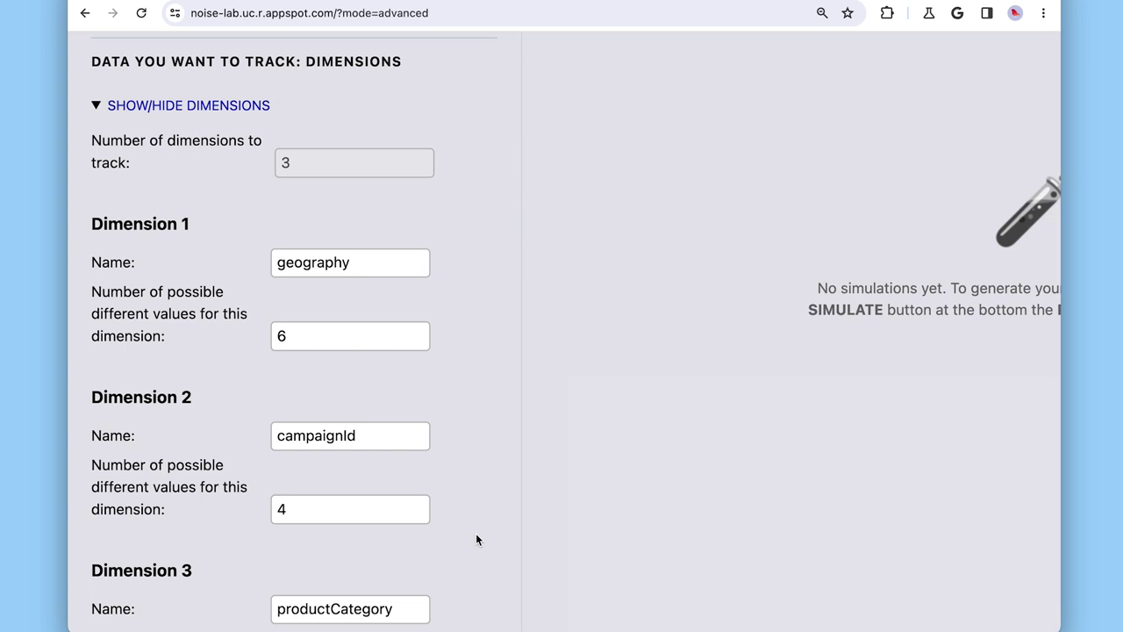
left_click(308, 340)
left_click(369, 262)
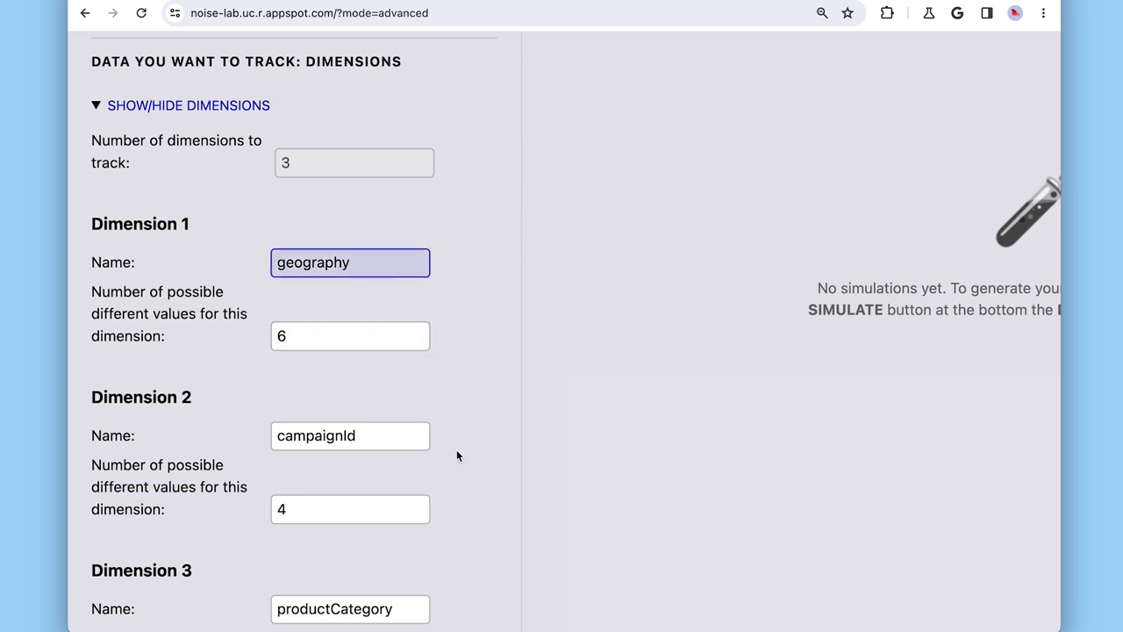
scroll(456, 453, "down", 6)
left_click(359, 250)
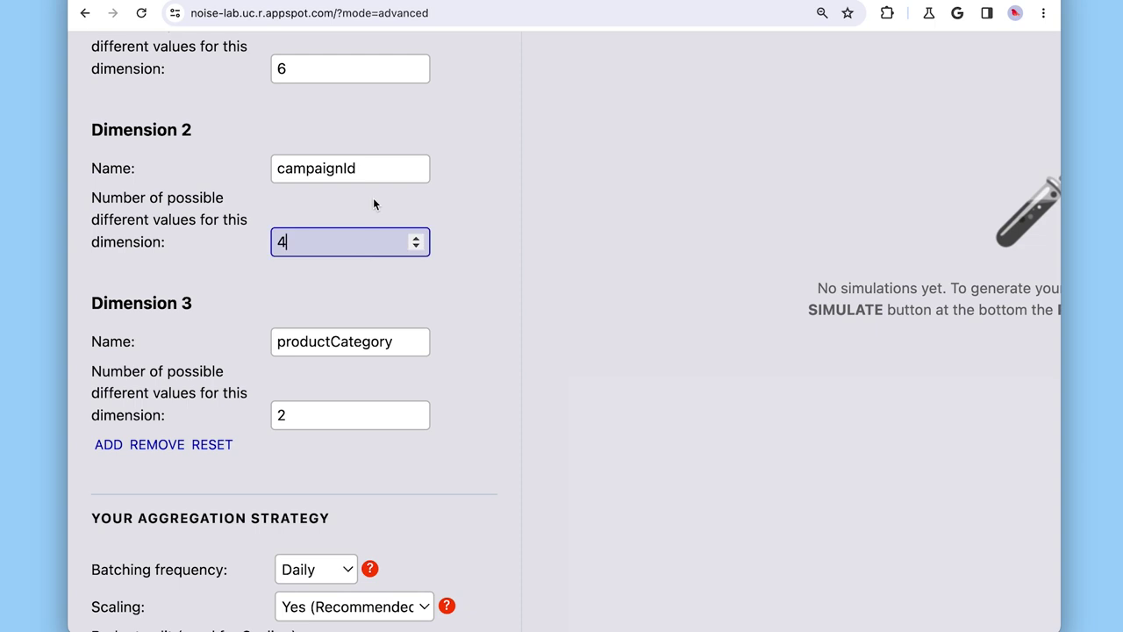
left_click(378, 173)
left_click(374, 416)
left_click(376, 344)
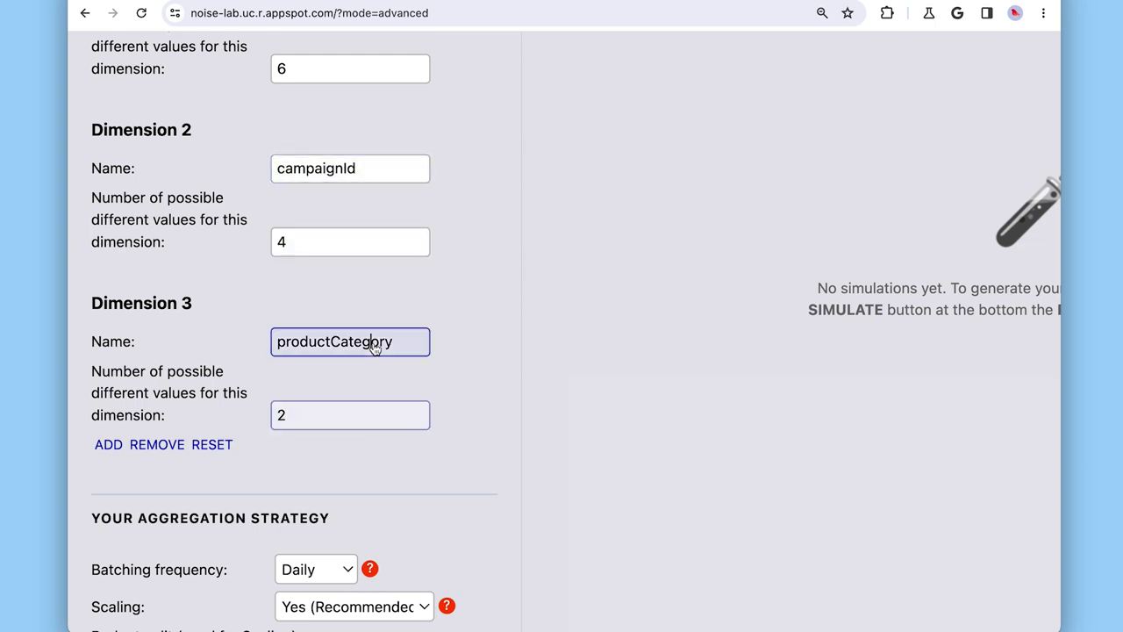
left_click(467, 392)
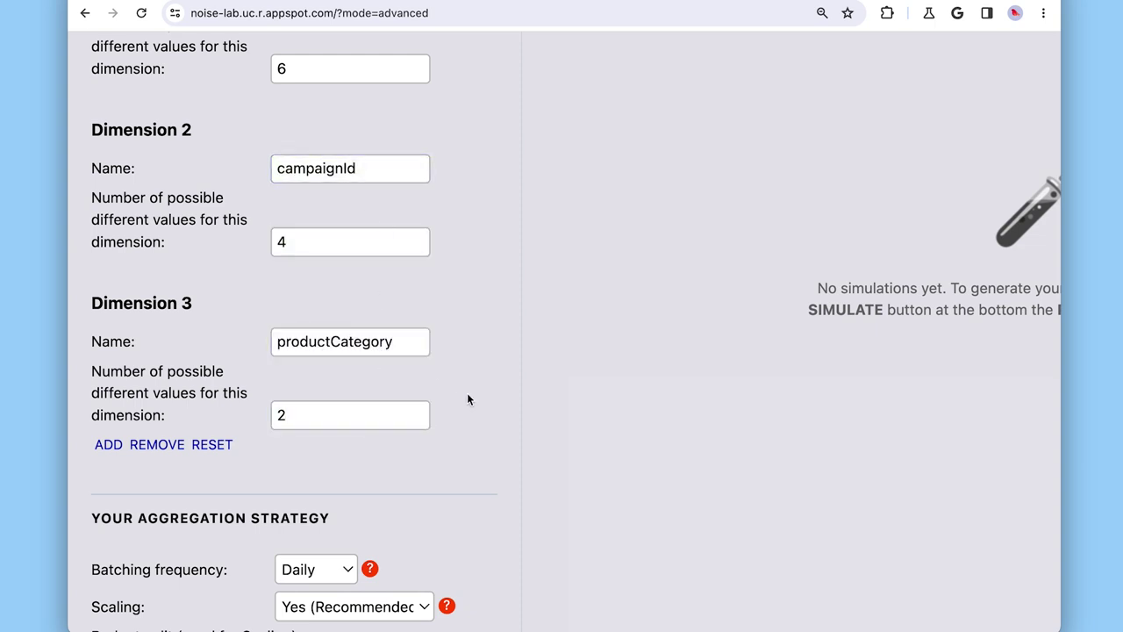
scroll(468, 399, "up", 15)
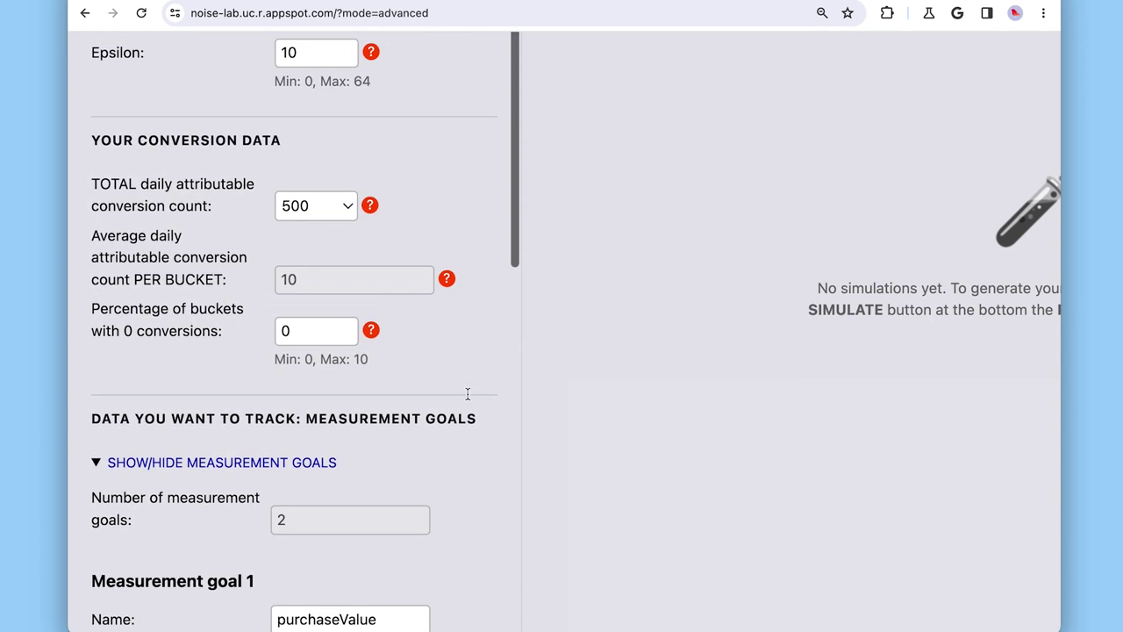
scroll(468, 393, "up", 3)
left_click(344, 317)
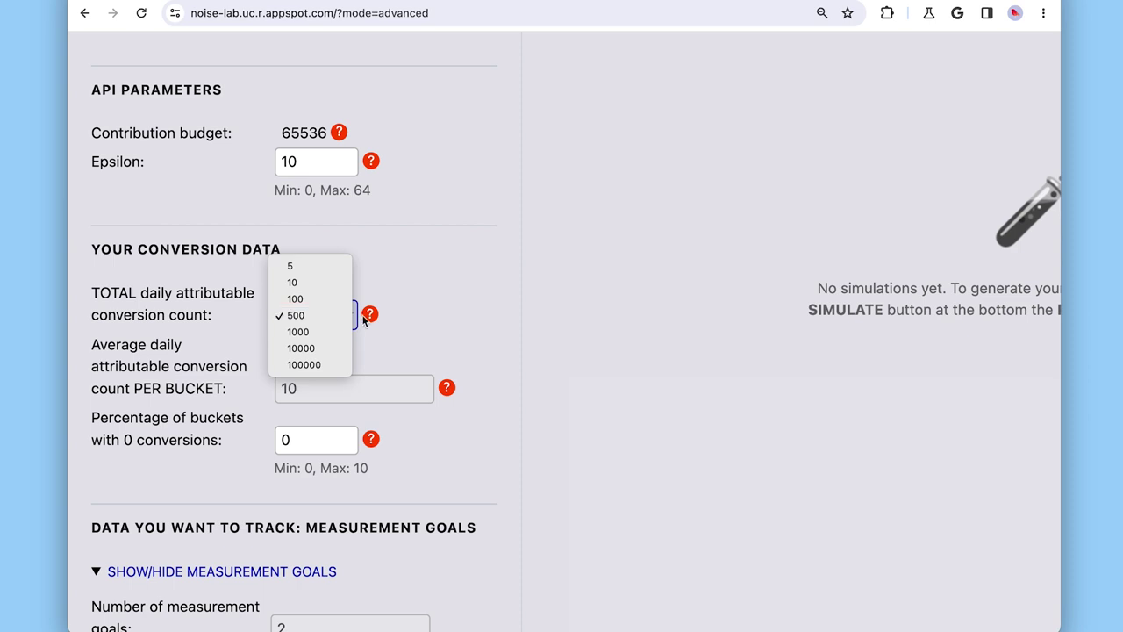
left_click(401, 322)
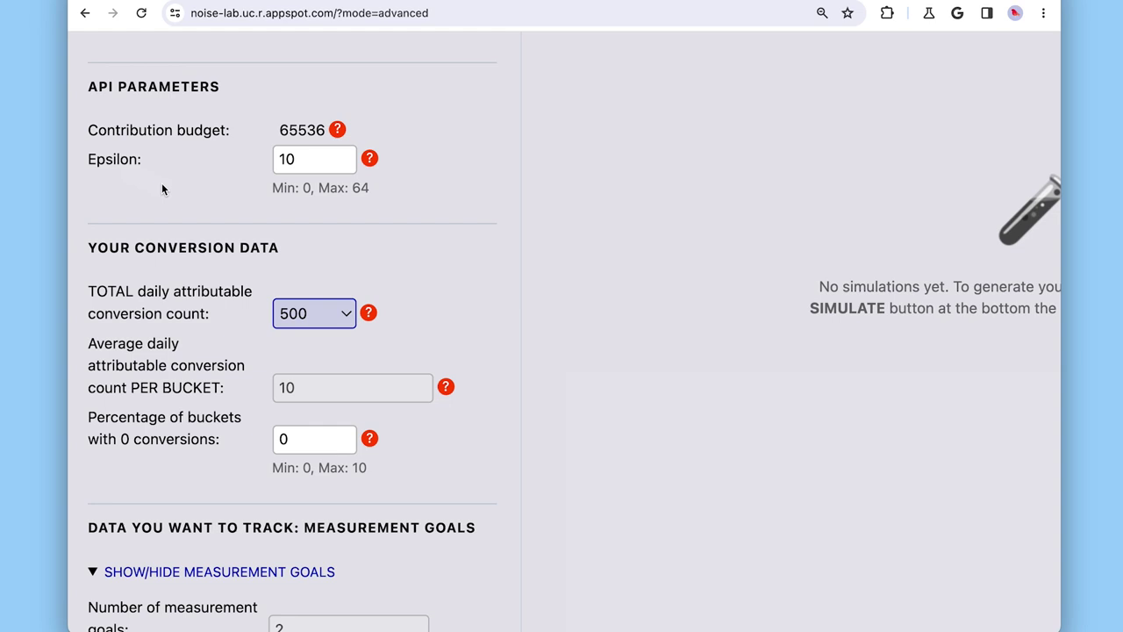
mouse_move(345, 158)
double_click(344, 157)
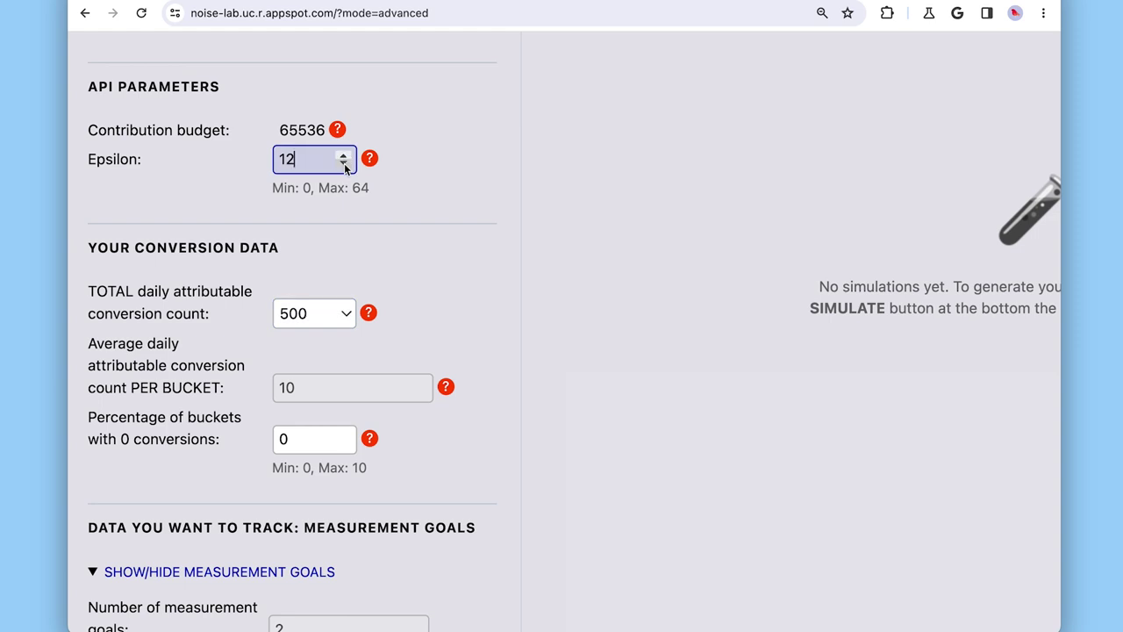
double_click(344, 163)
left_click(455, 257)
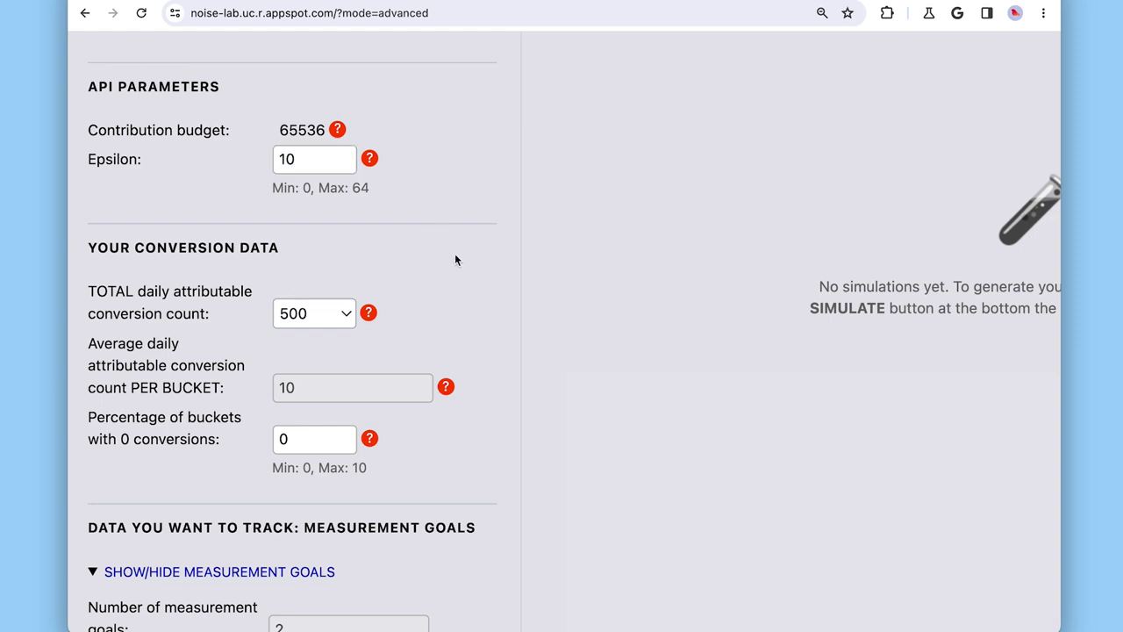
- Run the simulation, giving purchaseValue 18.638% APE and purchaseCount 2.751% APE, and point out both goals
key("super+0")
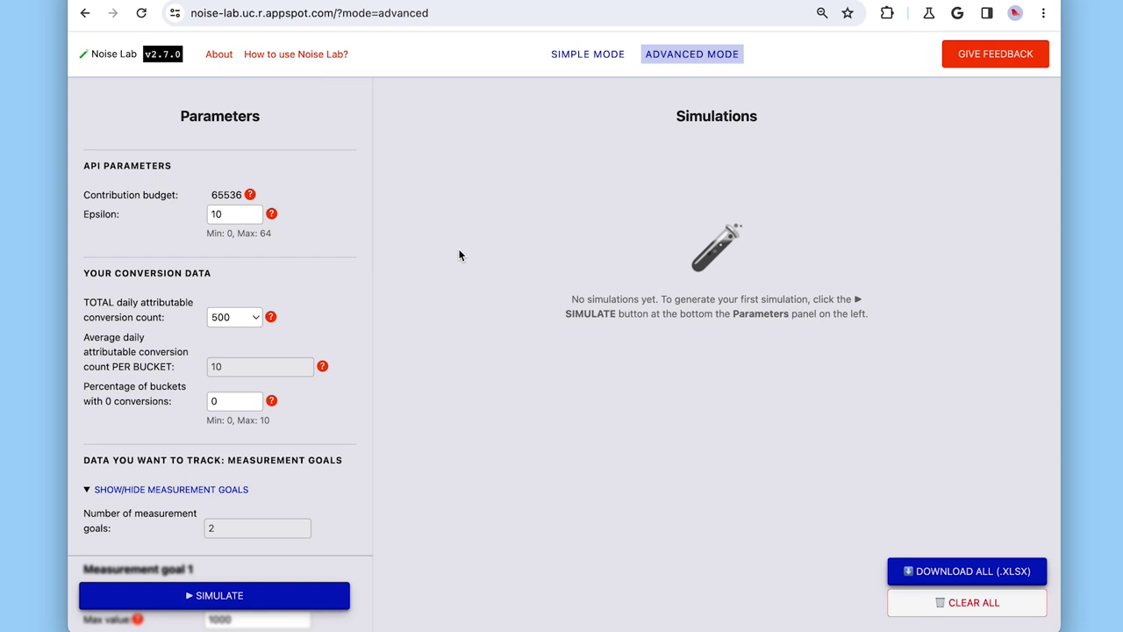
left_click(218, 596)
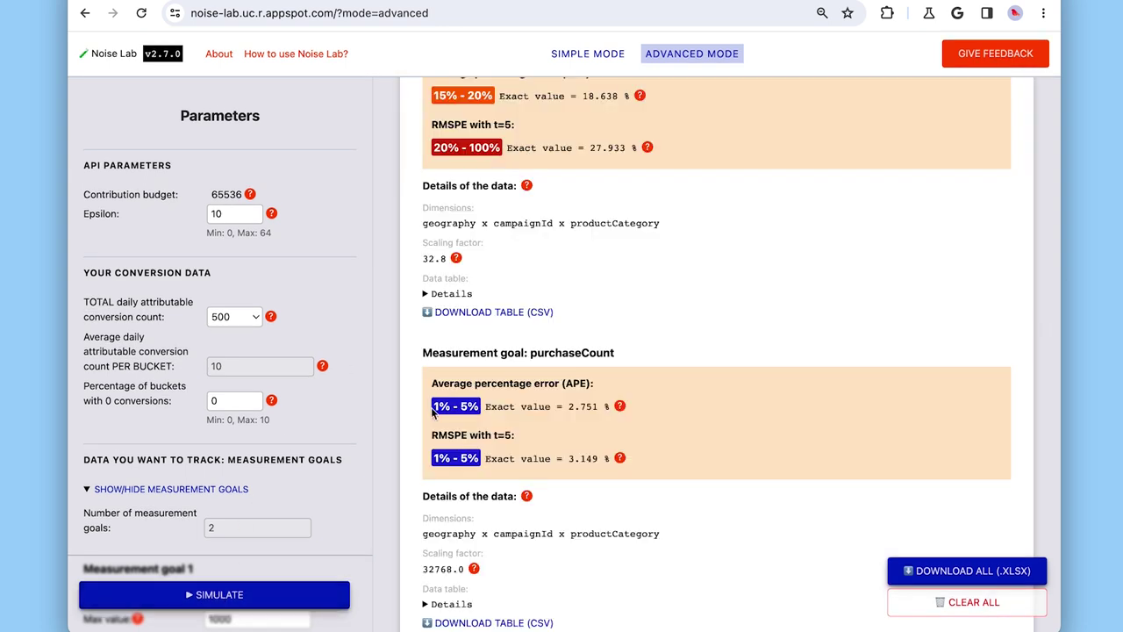
double_click(562, 353)
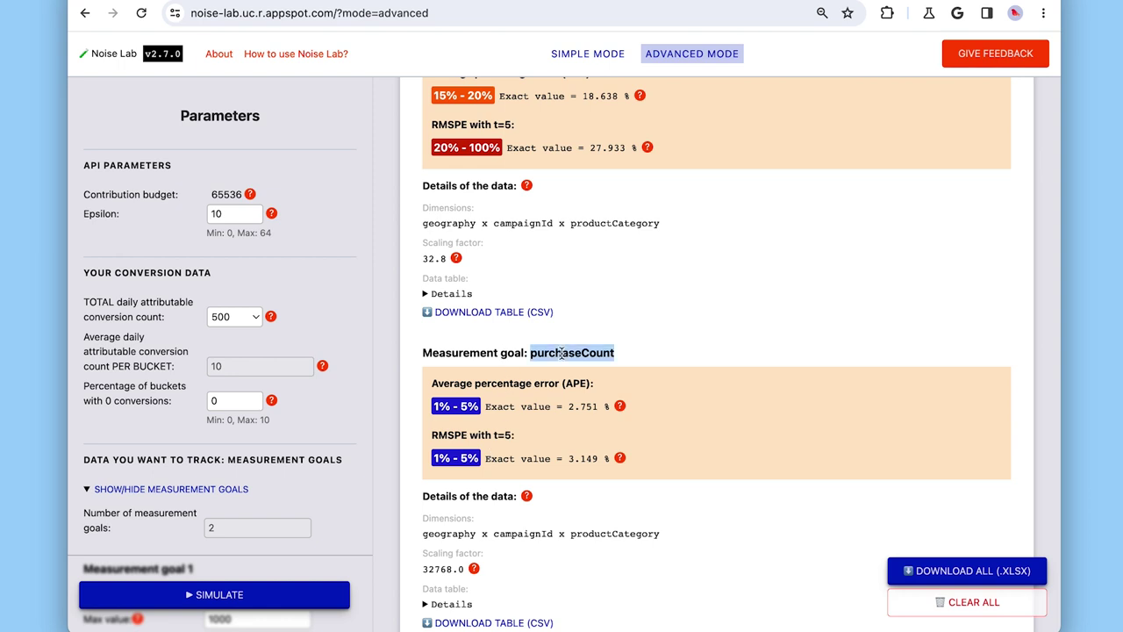
scroll(562, 352, "up", 1)
double_click(556, 104)
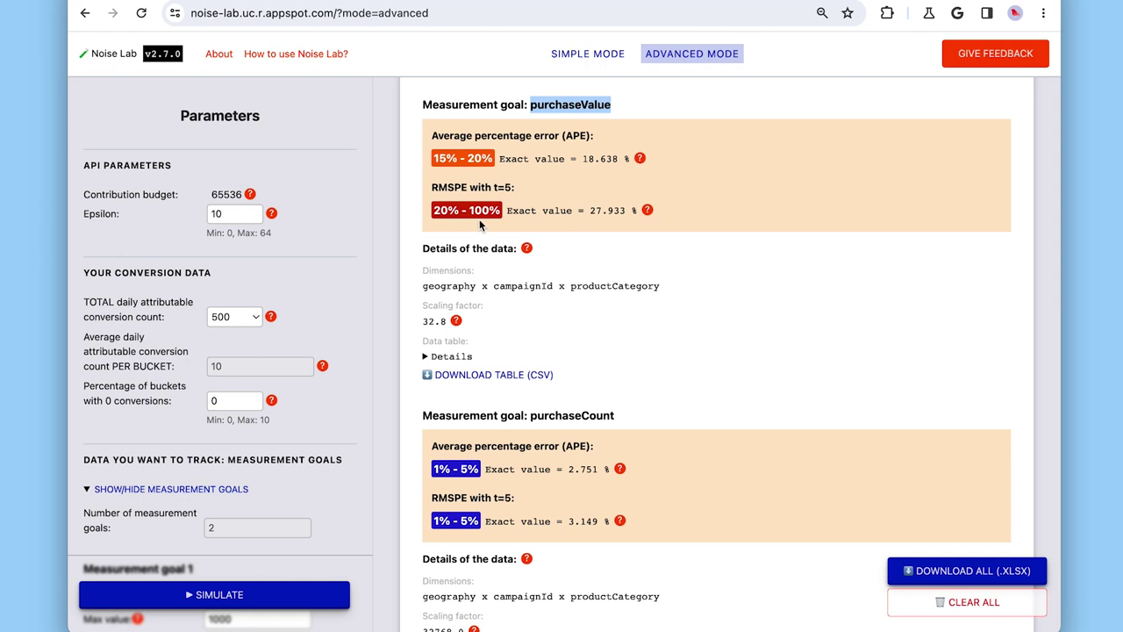
left_click(387, 355)
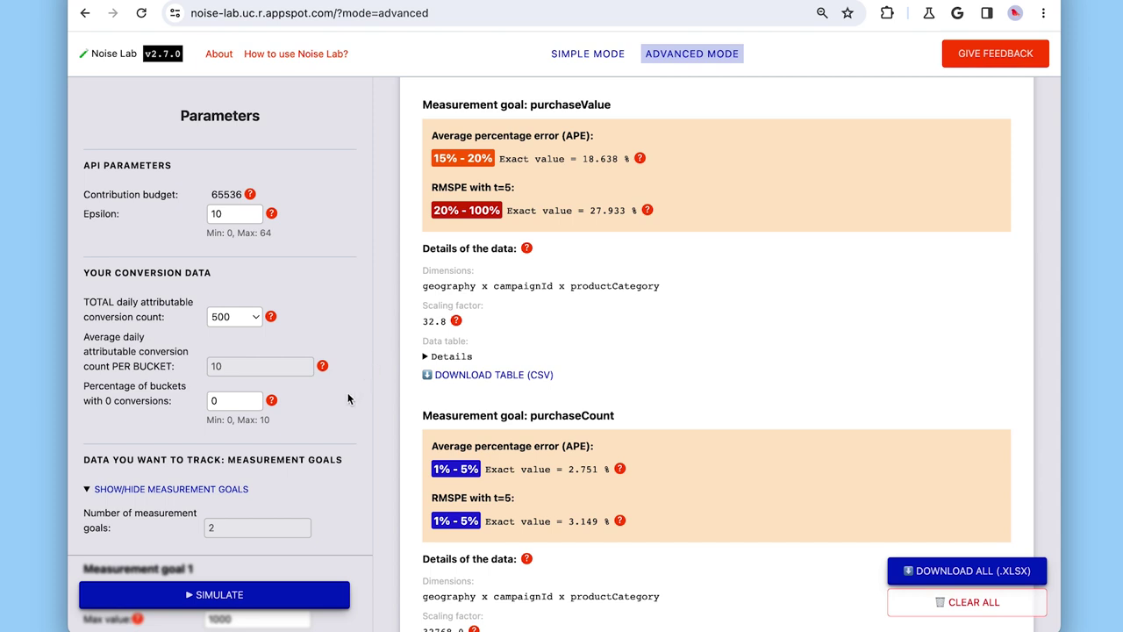
- Change Dimension 1 geography from 6 to 2 values and rerun, giving purchaseValue 7.407% APE
scroll(327, 522, "down", 2)
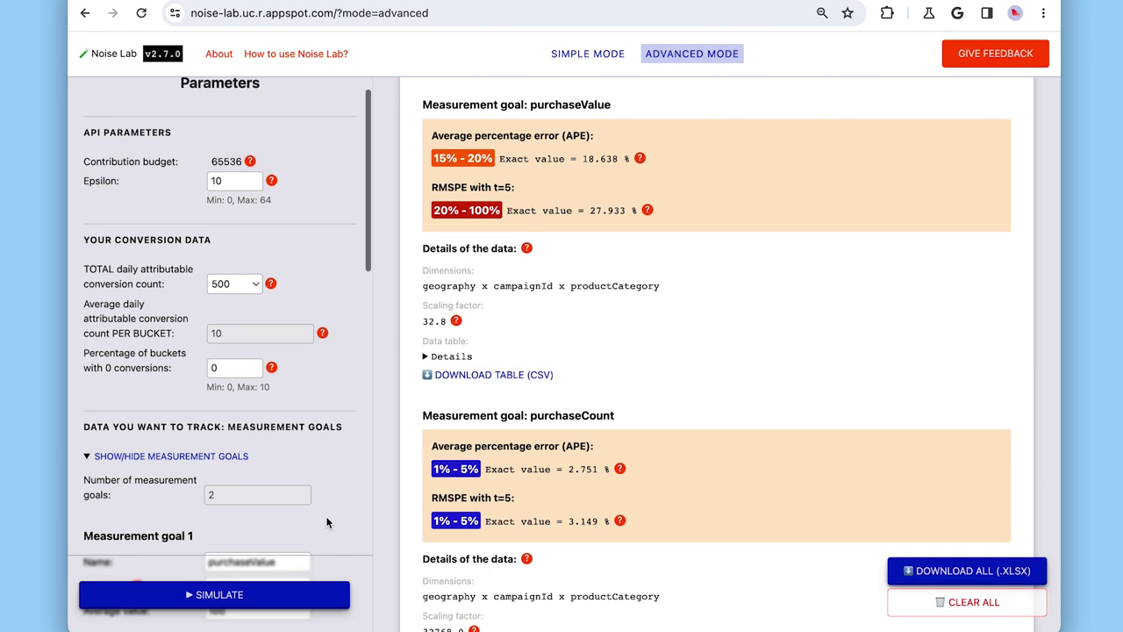
scroll(327, 522, "down", 5)
scroll(327, 522, "down", 6)
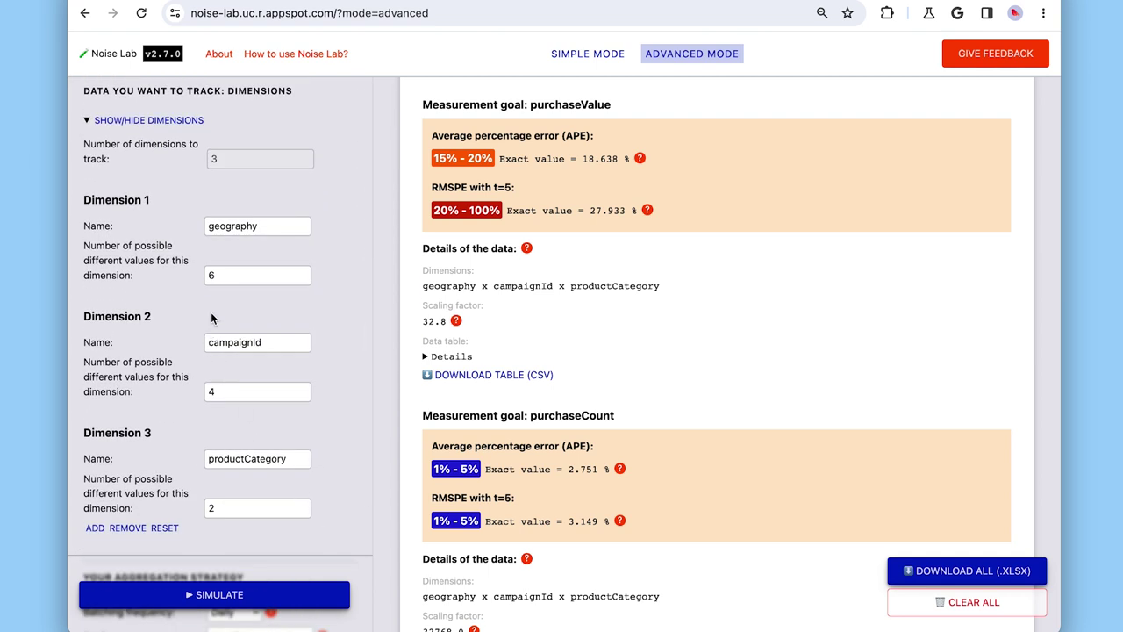
left_click(221, 278)
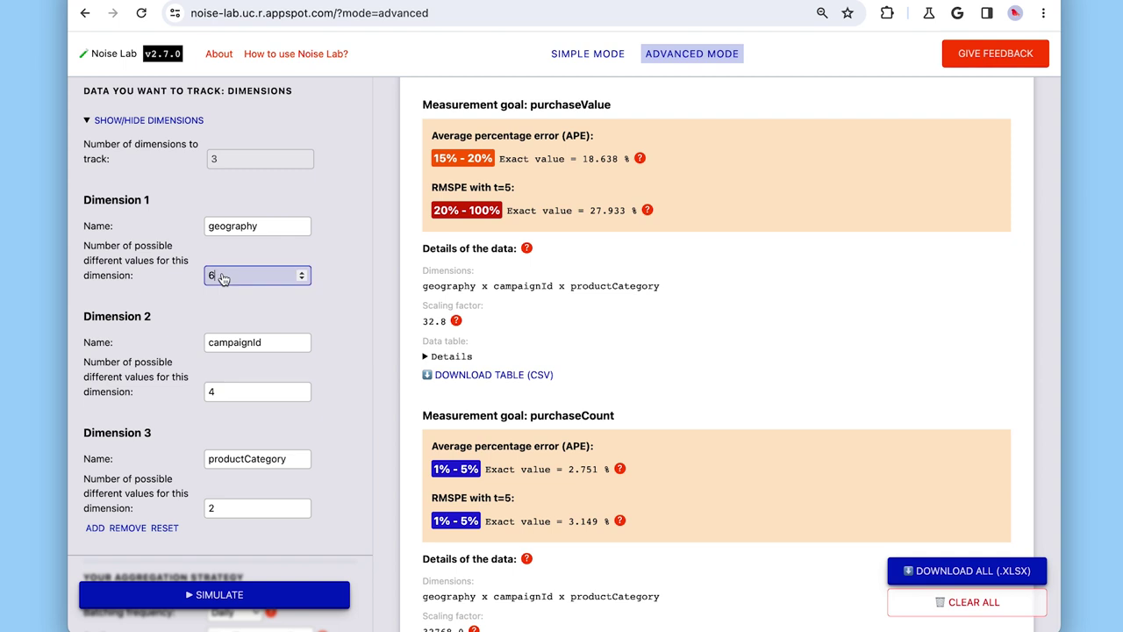
key("BackSpace")
type("2")
left_click(341, 286)
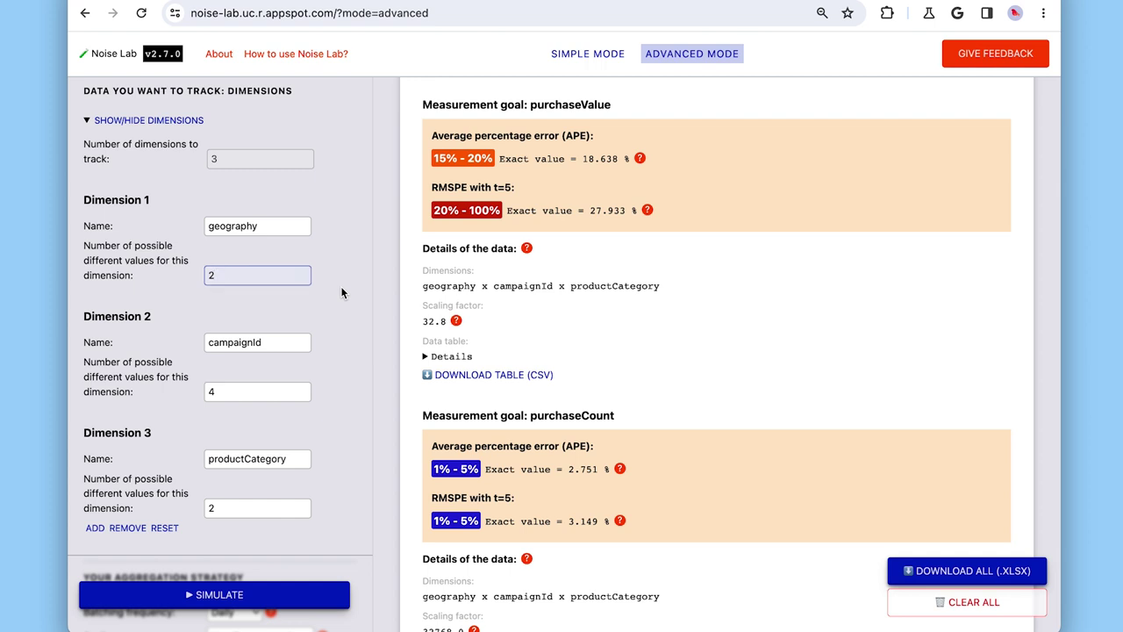
left_click(261, 595)
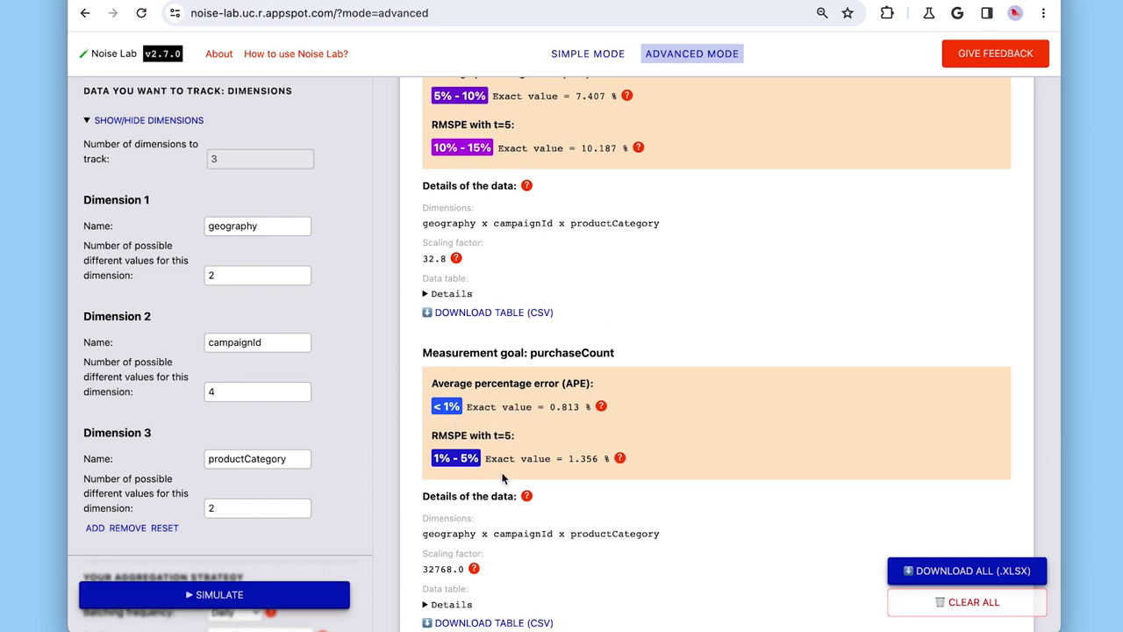
- Set batching frequency to Weekly and rerun, giving purchaseValue 0.912% and purchaseCount 0.092% APE
scroll(584, 467, "up", 1)
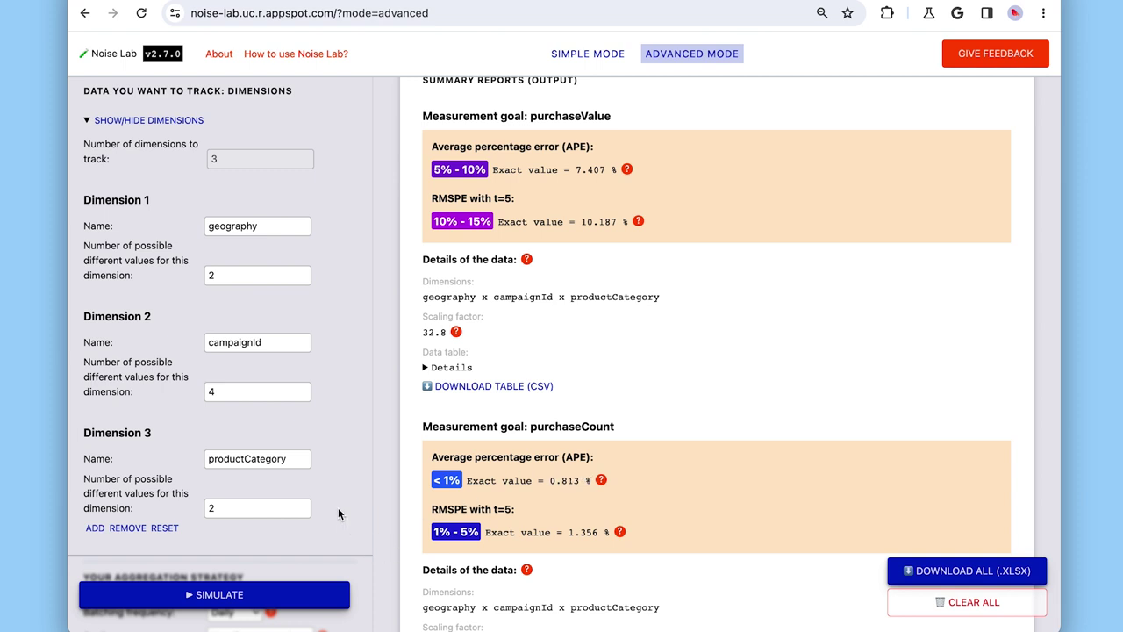
scroll(338, 514, "down", 5)
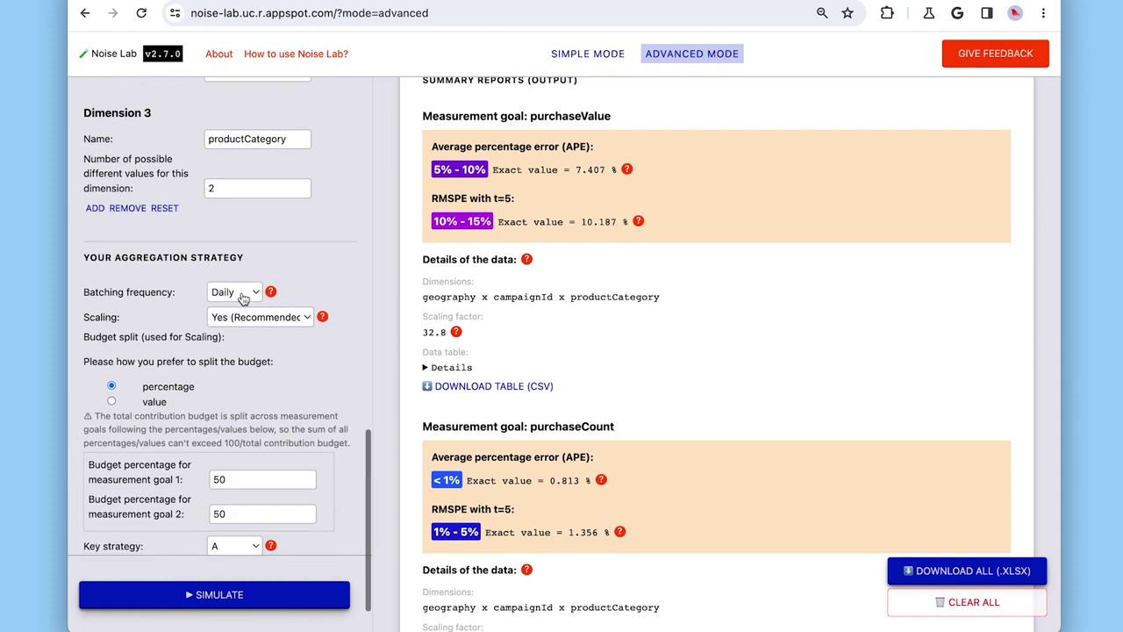
left_click(243, 298)
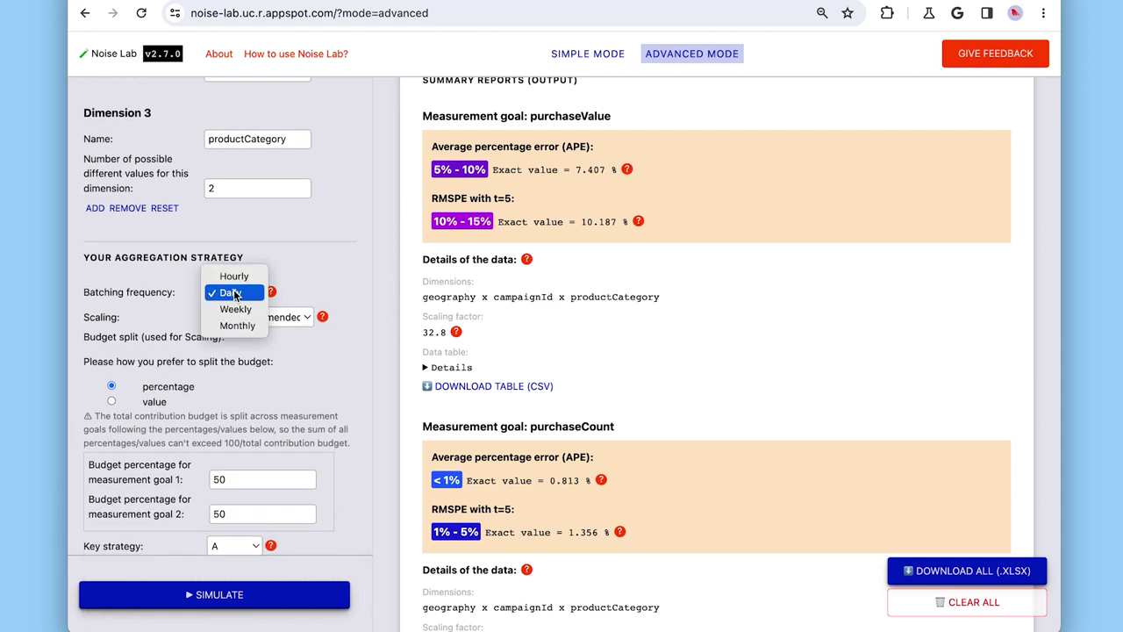
left_click(331, 300)
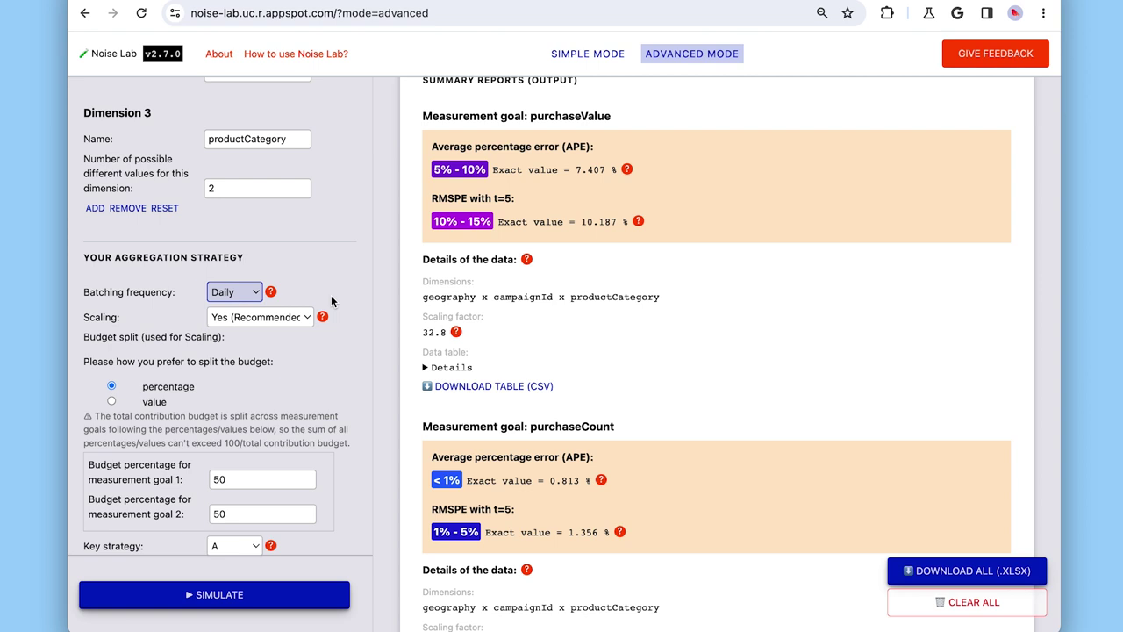
left_click(244, 298)
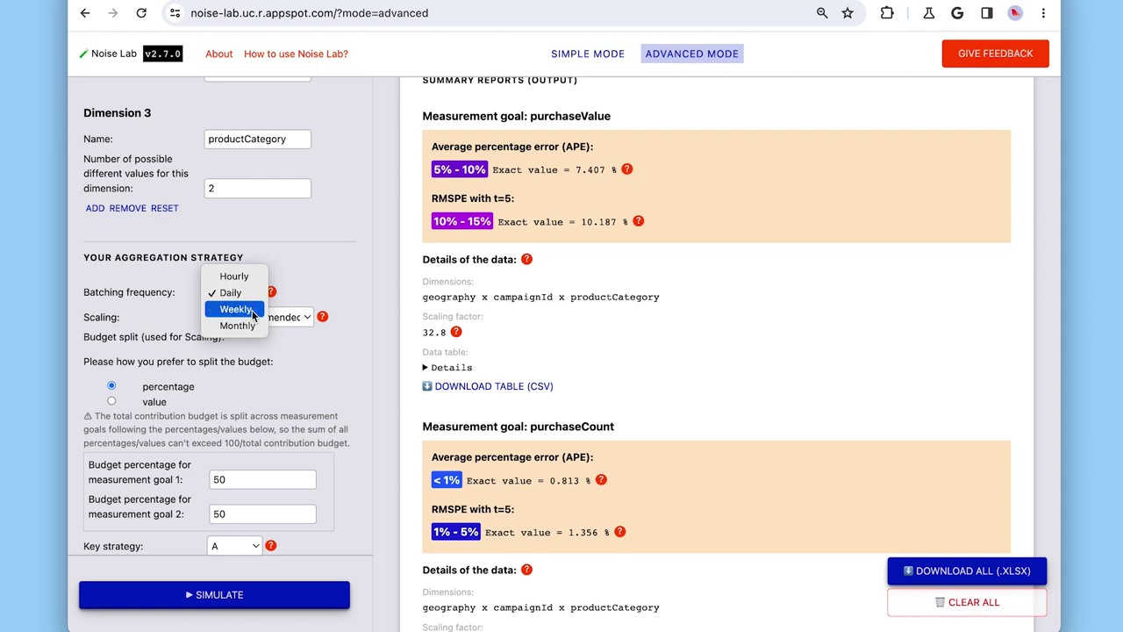
left_click(252, 313)
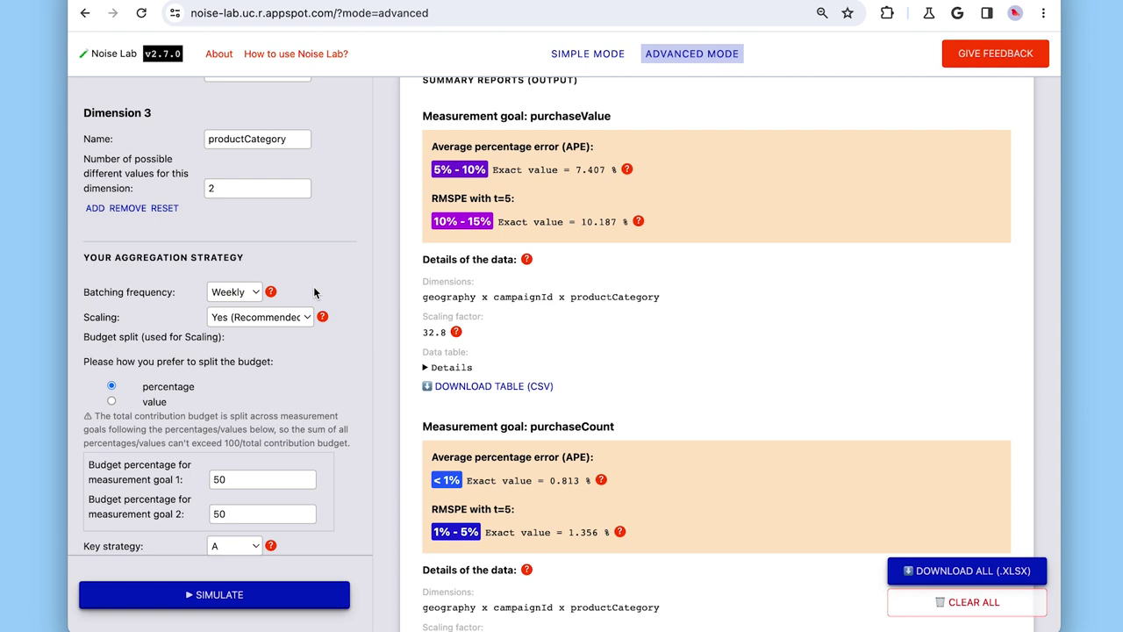
left_click(272, 596)
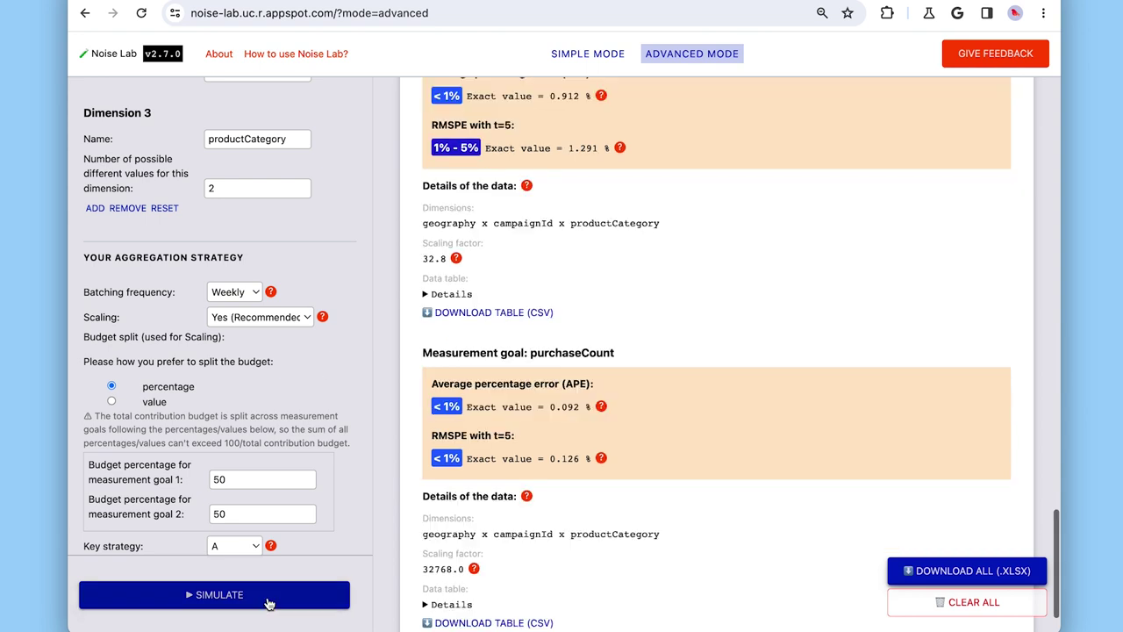
scroll(470, 131, "up", 1)
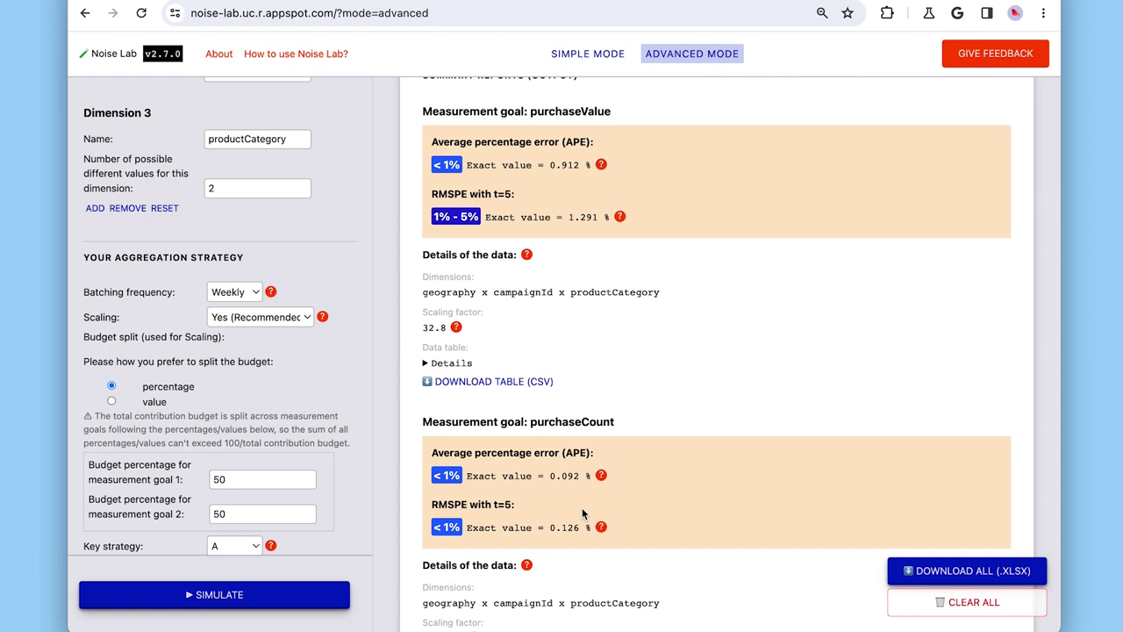
scroll(136, 265, "down", 3)
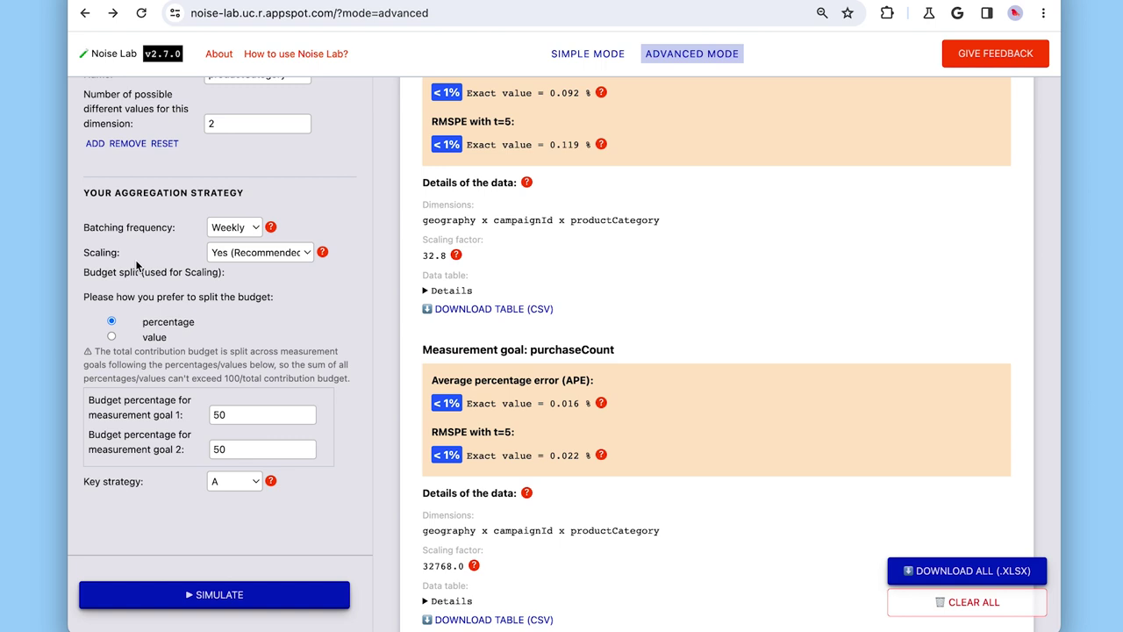
double_click(105, 253)
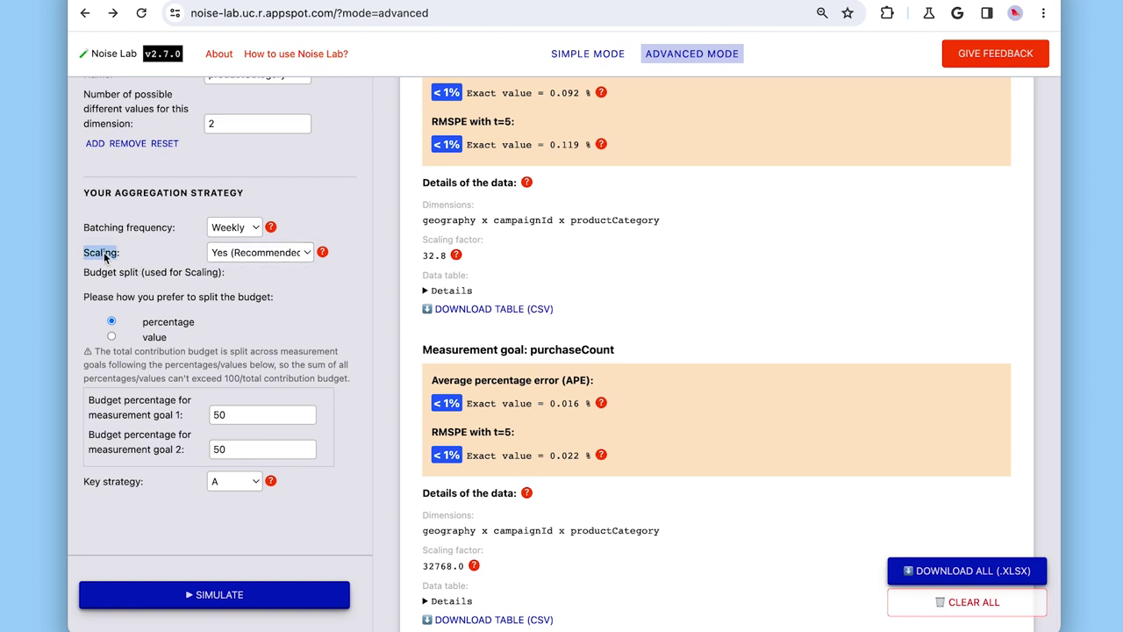
left_click(152, 251)
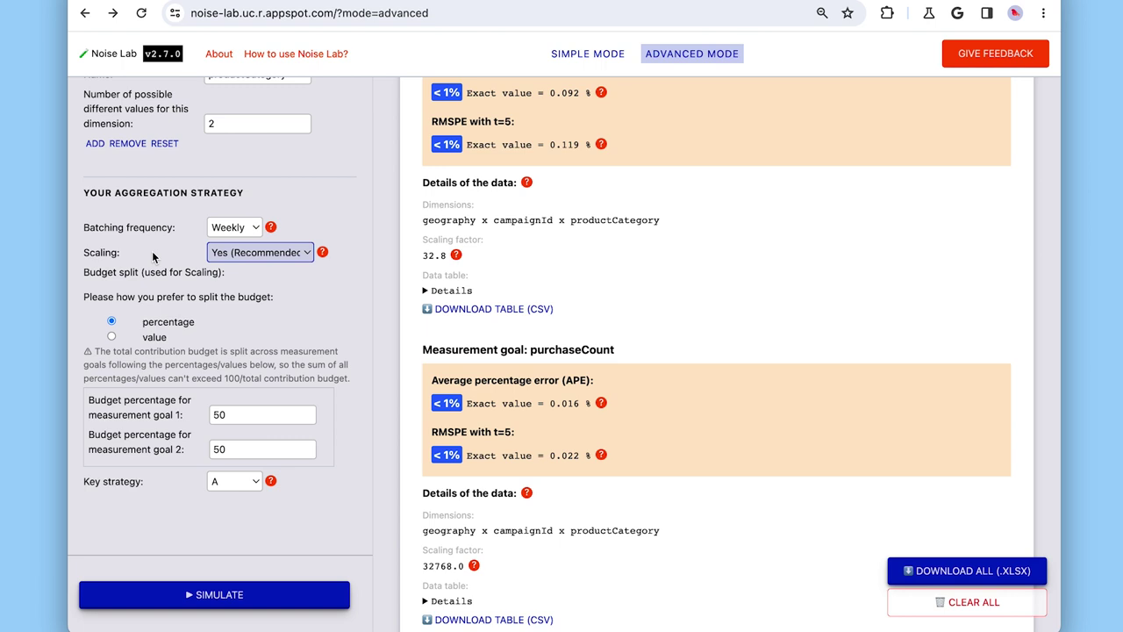
scroll(151, 251, "up", 15)
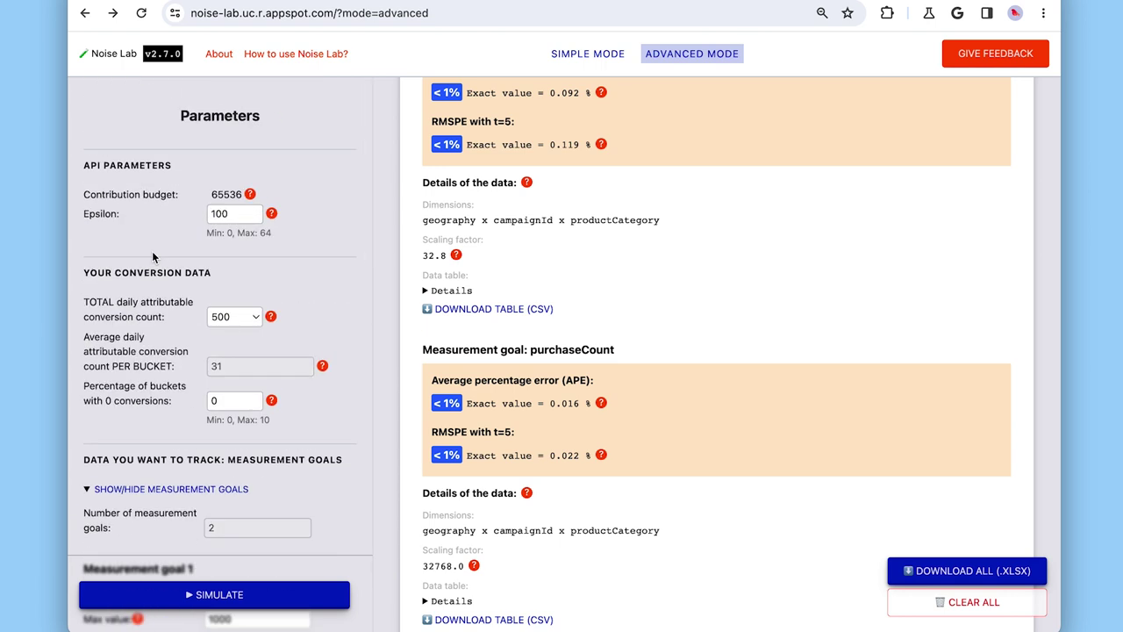
- Point out the contribution budget of 65536 and the goal 1 budget label
scroll(152, 251, "up", 5)
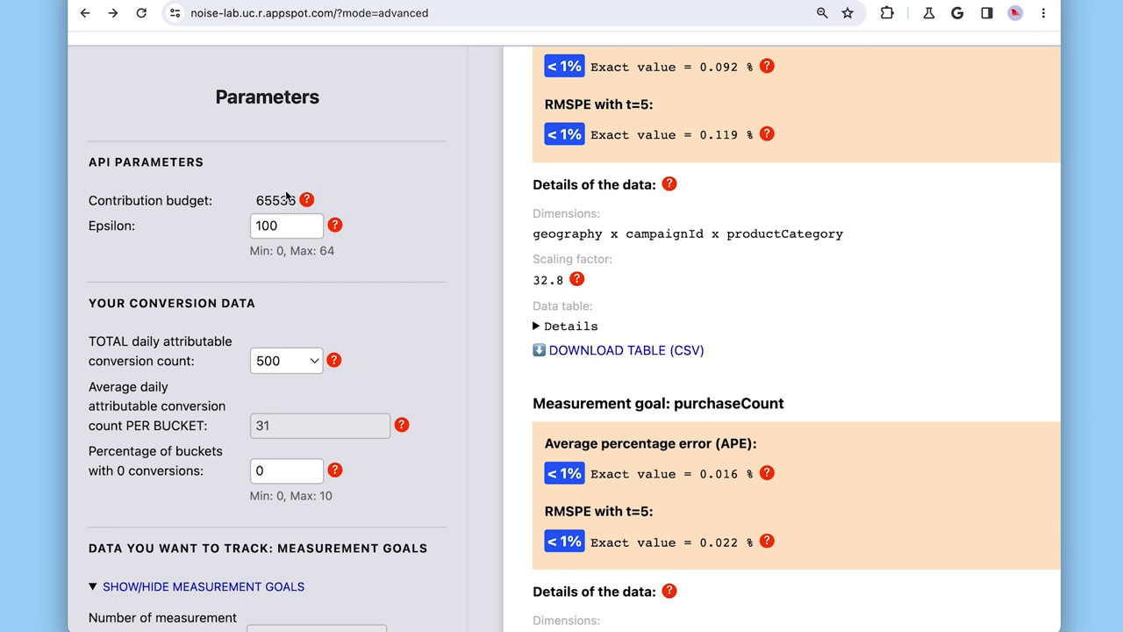
double_click(283, 200)
left_click(384, 212)
scroll(384, 212, "down", 15)
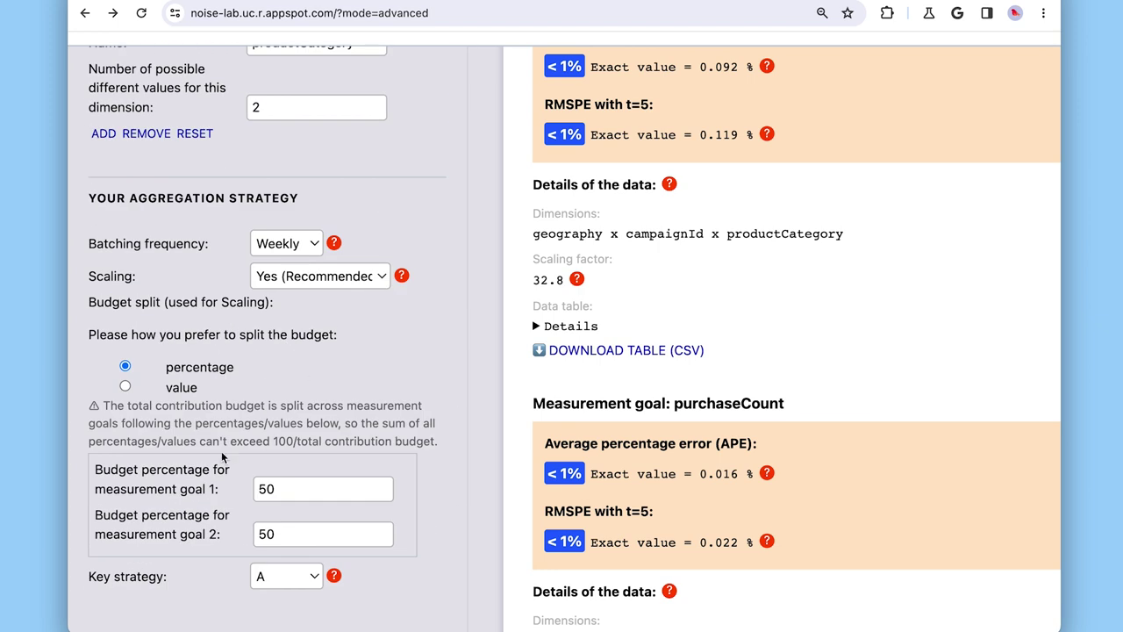
left_click_drag(112, 492, 186, 494)
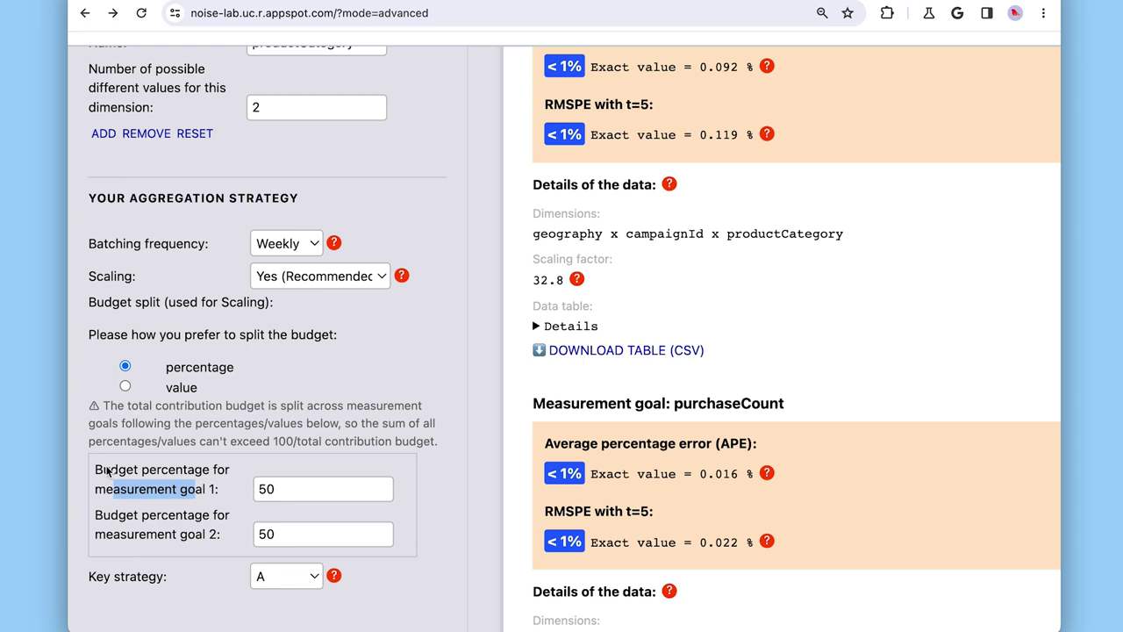
double_click(112, 472)
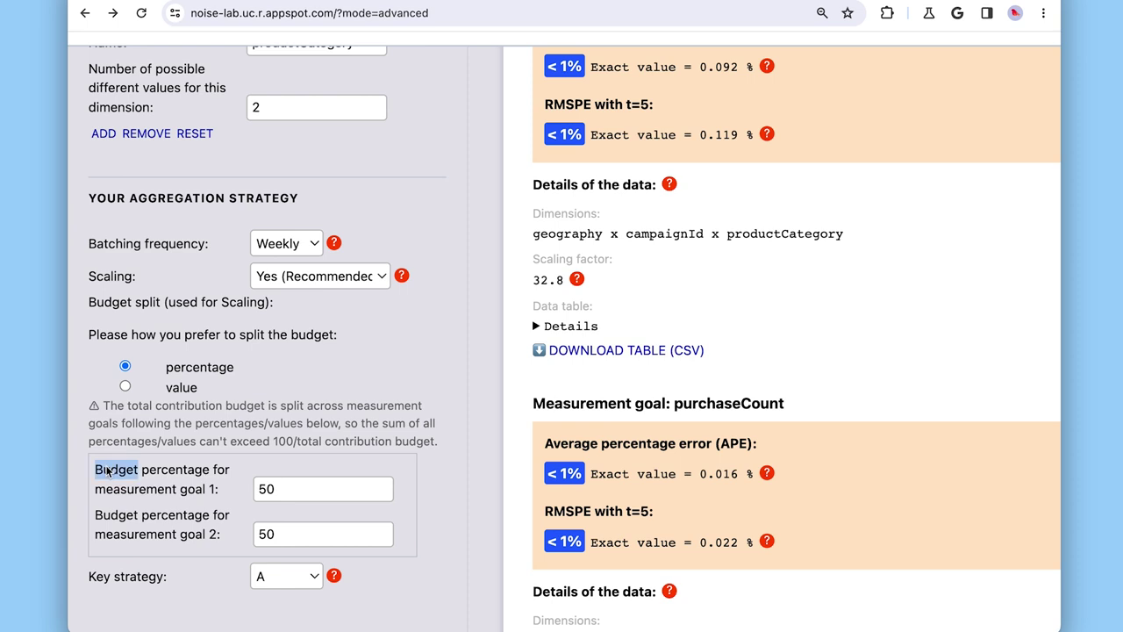
left_click(430, 282)
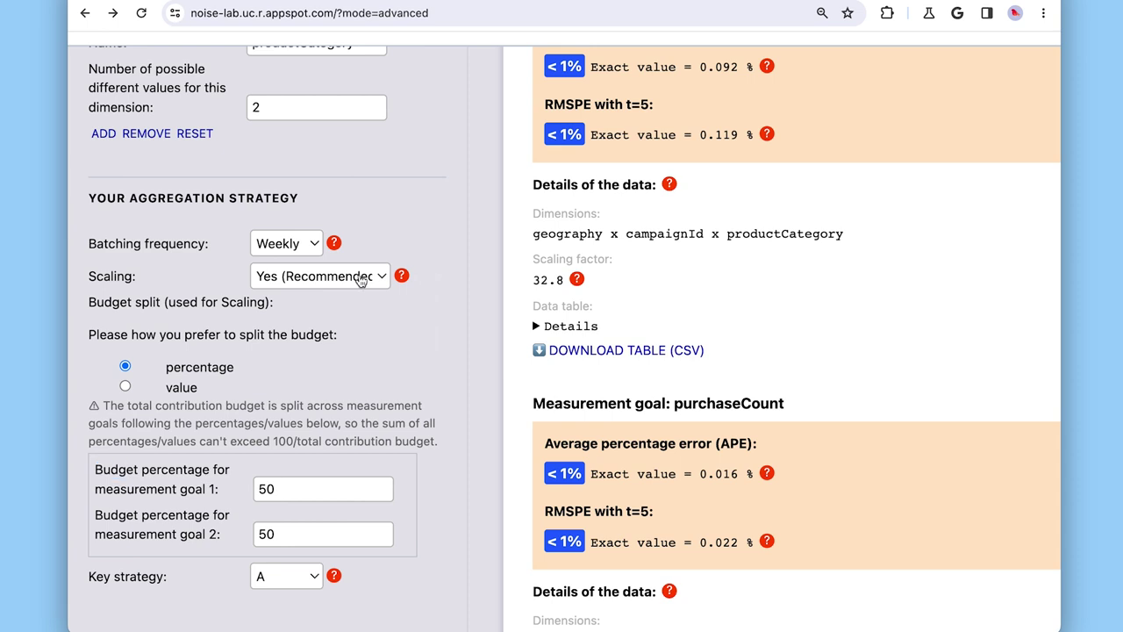
- Set Scaling to No and rerun, giving purchaseValue 4.105% and purchaseCount 274.3% APE
left_click(360, 277)
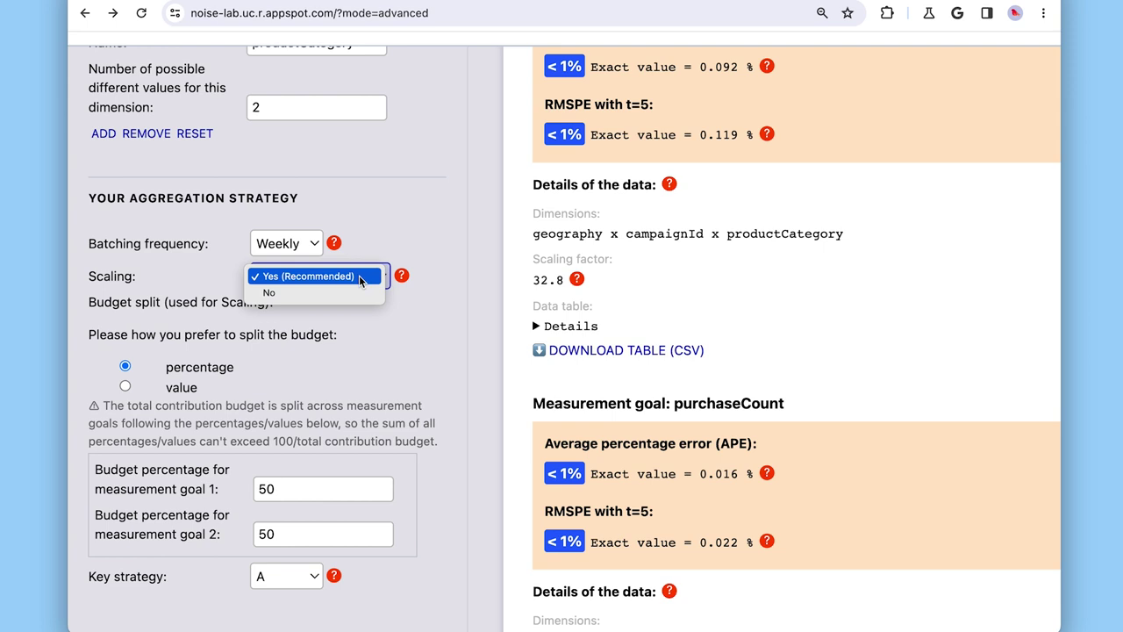
left_click(357, 278)
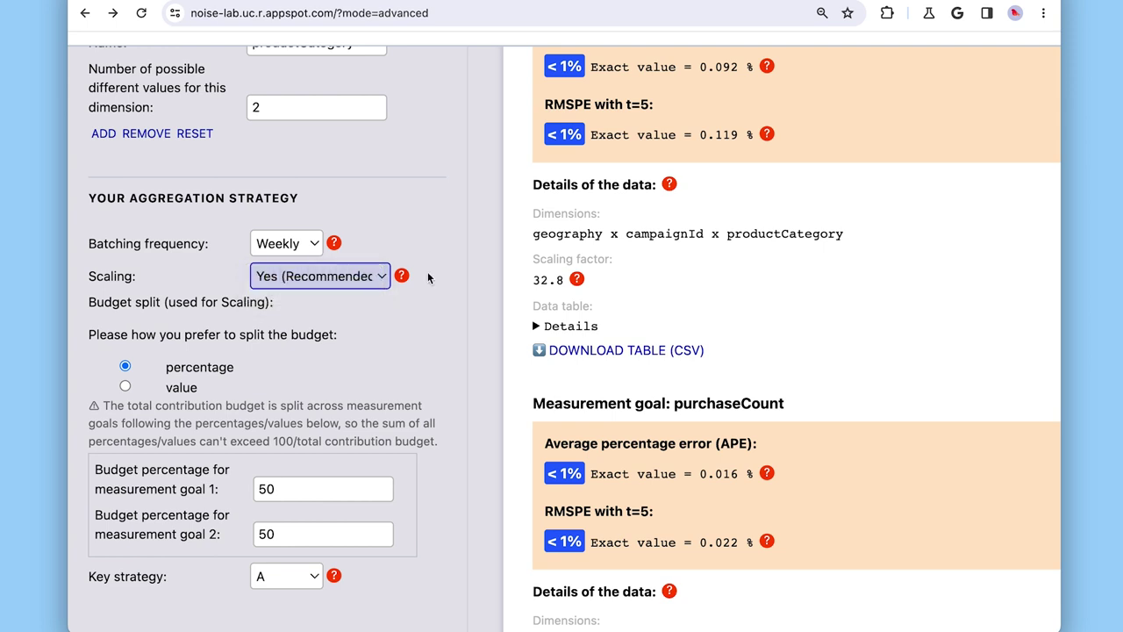
left_click(449, 281)
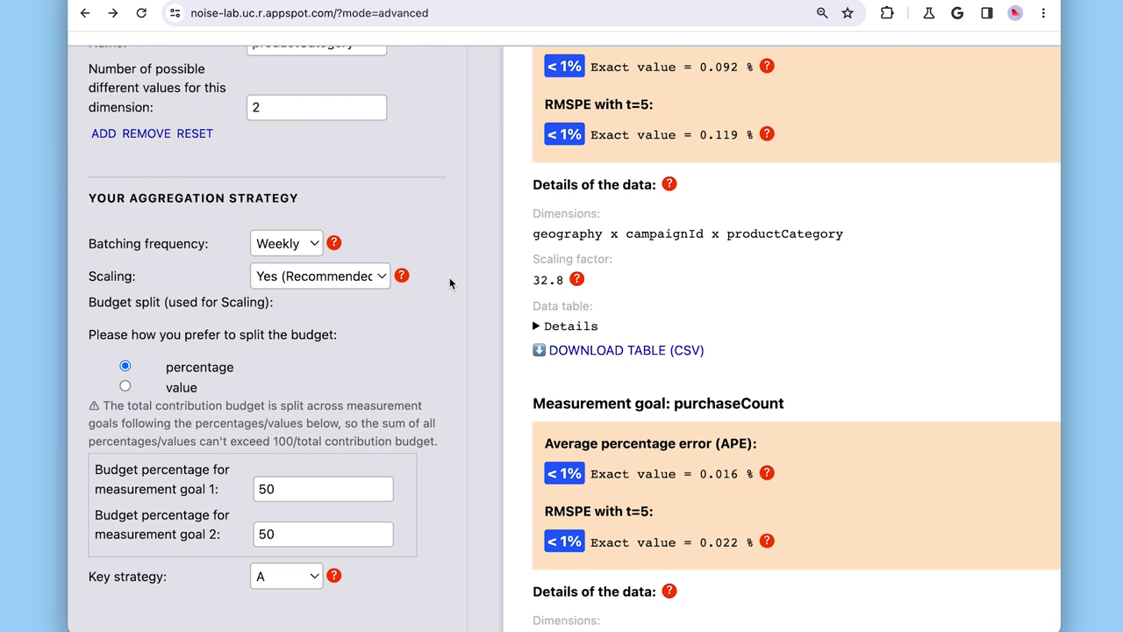
key("super+minus")
left_click(301, 261)
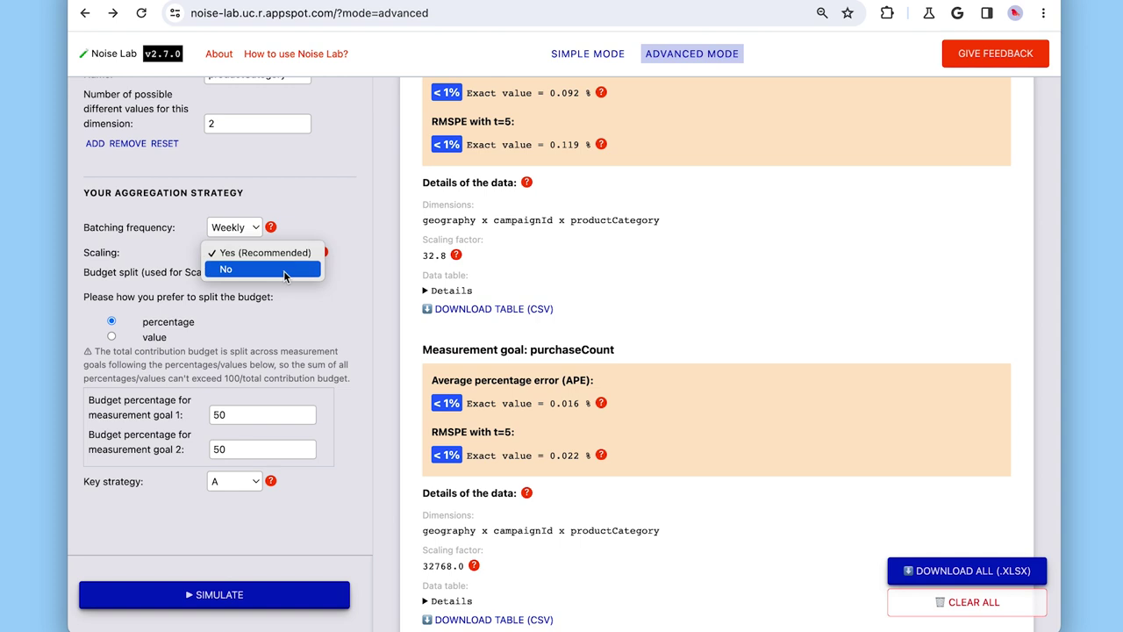
left_click(283, 274)
left_click(237, 596)
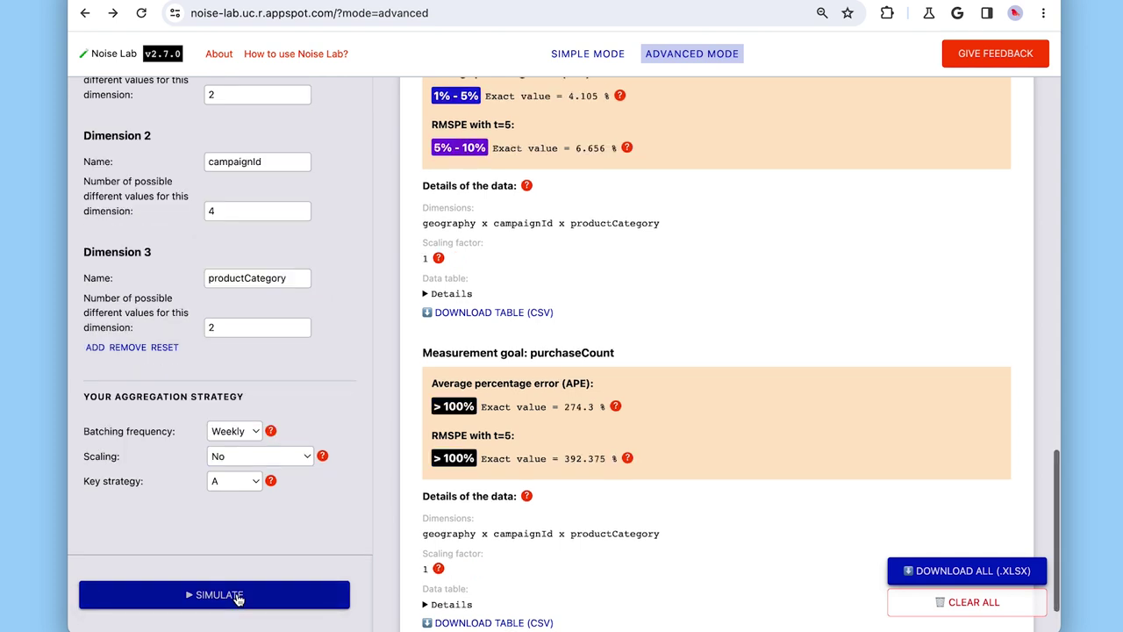